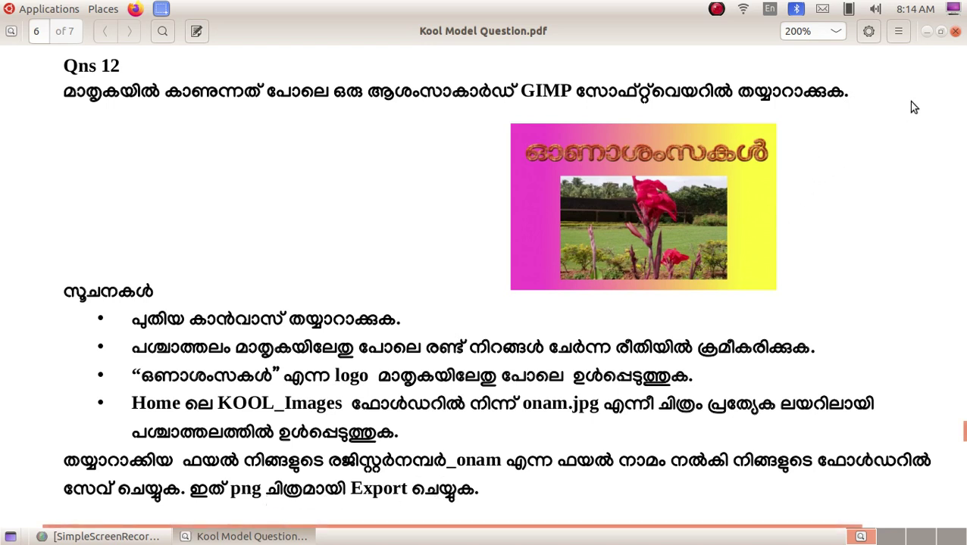
- Minimize the Kool Model Question.pdf task sheet after reading Question 12
{"action": "left_click", "coordinate": [925, 32]}
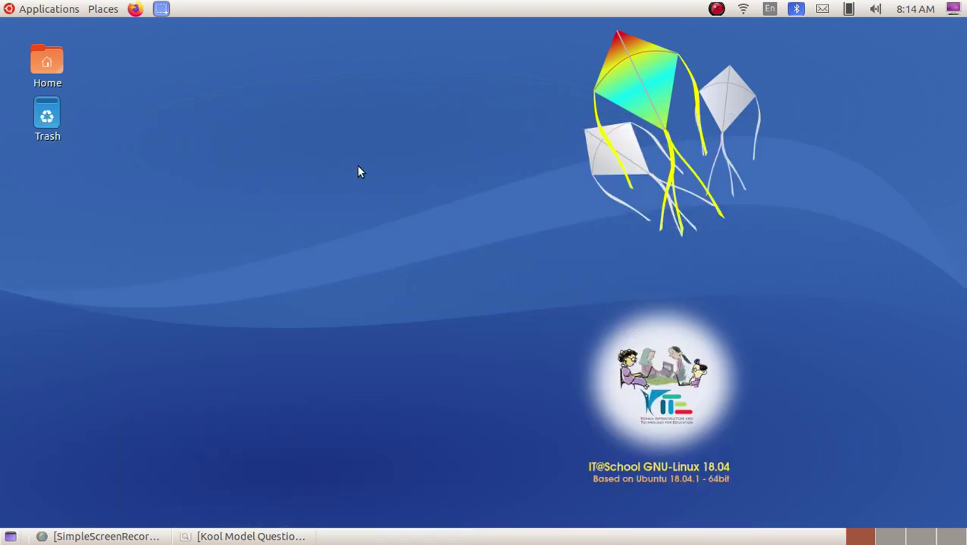
- Launch GIMP from Applications > Graphics and switch it to Single-Window Mode
{"action": "left_click", "coordinate": [50, 9]}
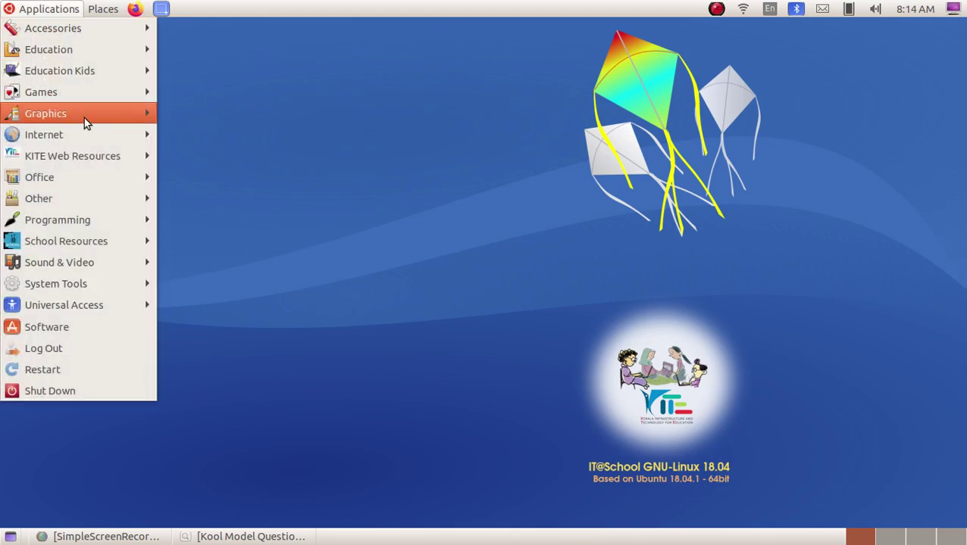
{"action": "mouse_move", "coordinate": [45, 113]}
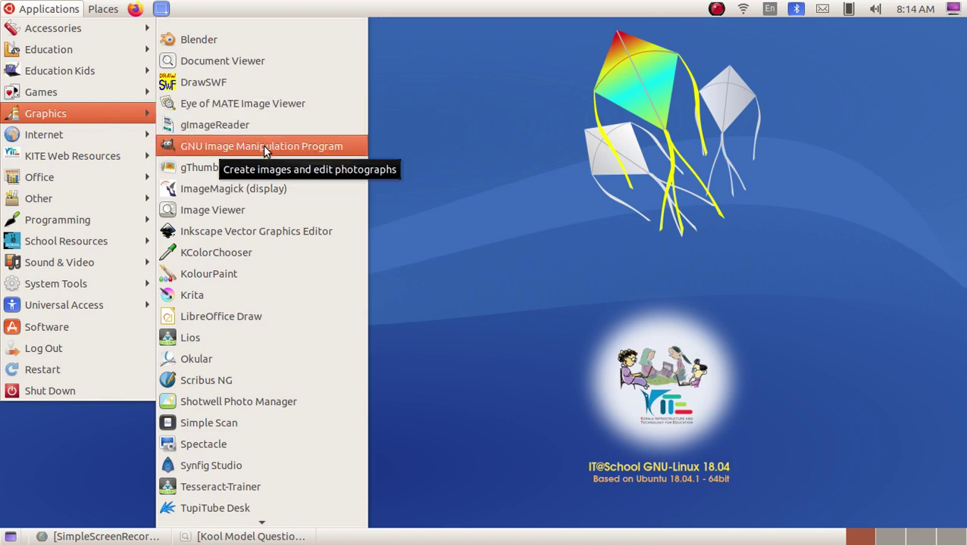
{"action": "left_click", "coordinate": [265, 147]}
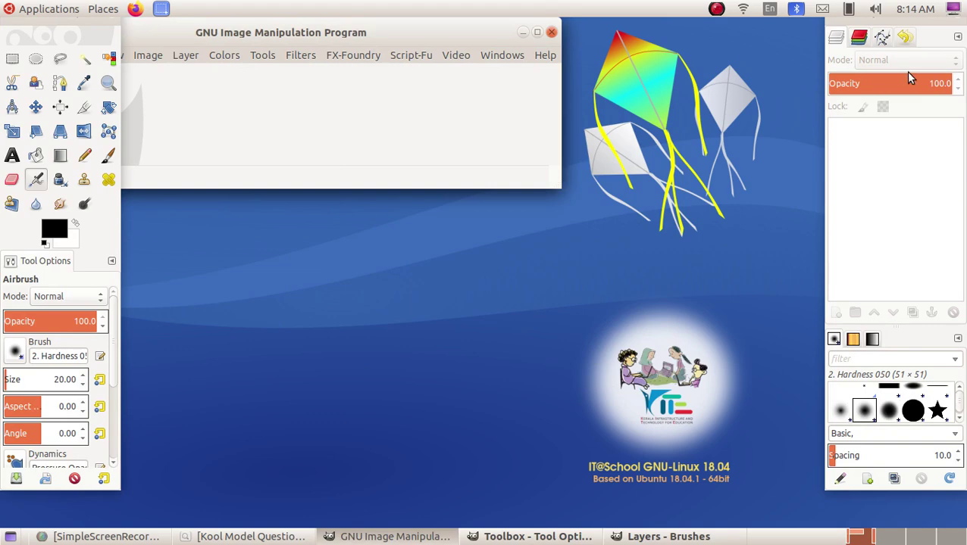
{"action": "left_click_drag", "start_coordinate": [281, 32], "coordinate": [431, 64]}
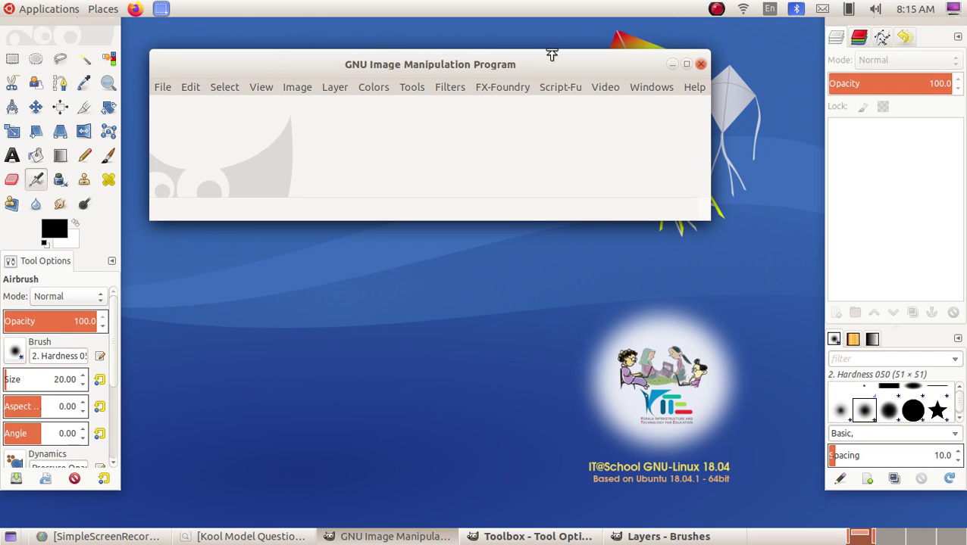
{"action": "left_click", "coordinate": [654, 89]}
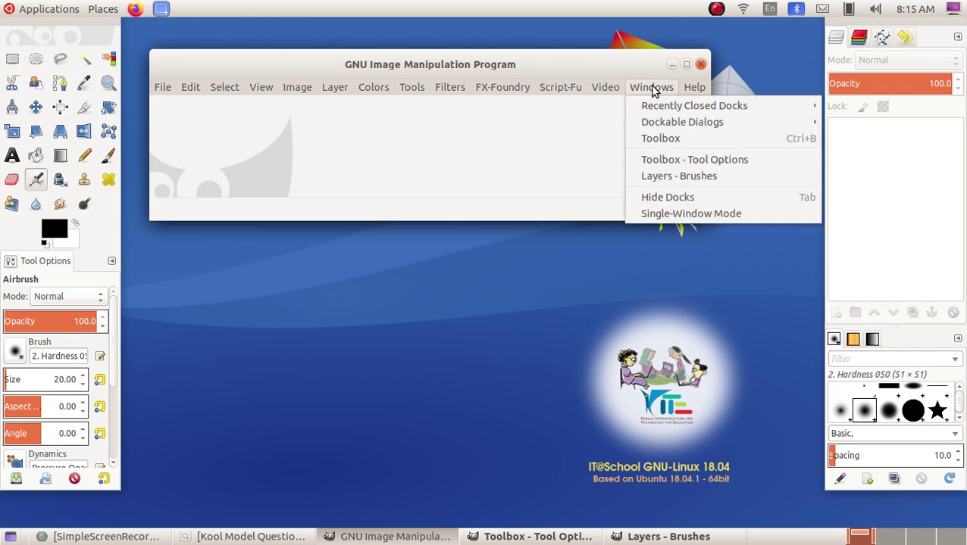
{"action": "left_click", "coordinate": [700, 212]}
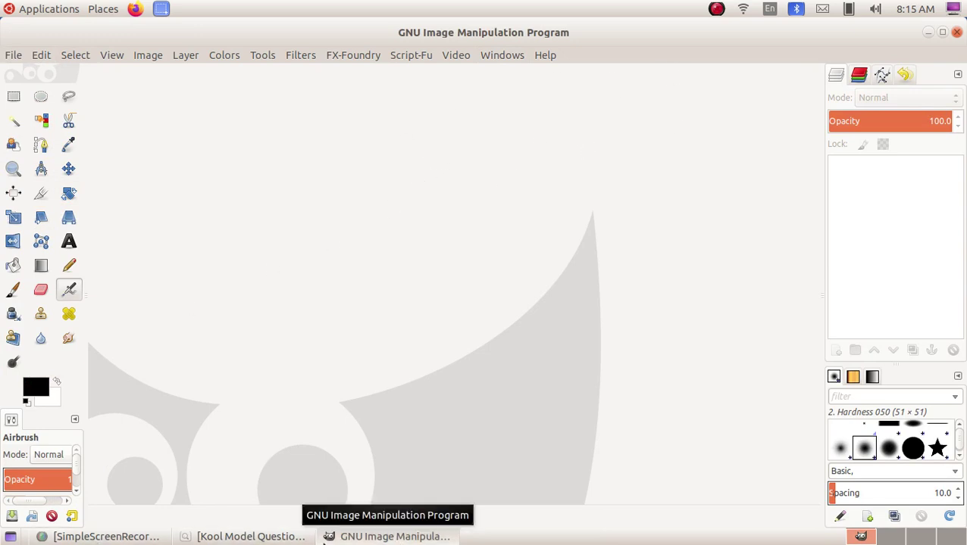
{"action": "left_click", "coordinate": [297, 539]}
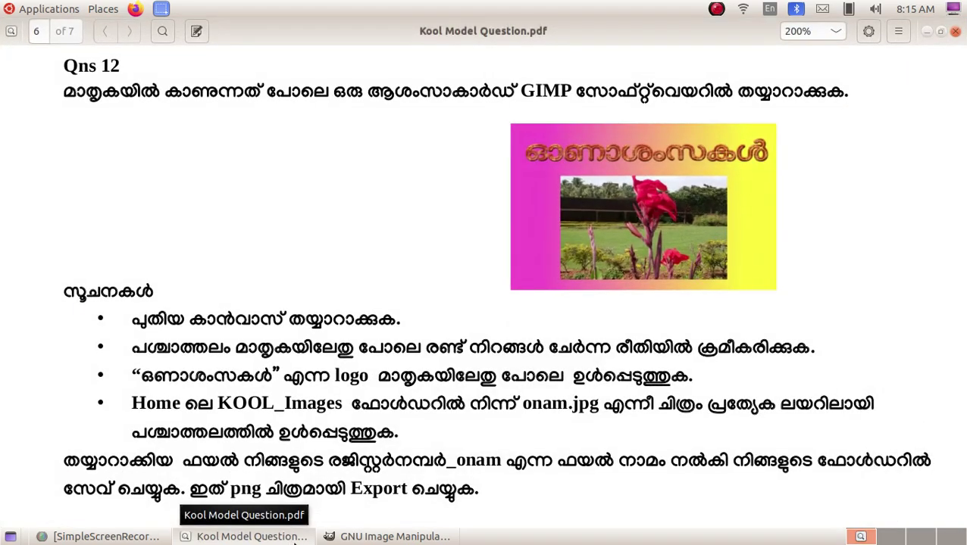
- Create a new blank 640×400 px image in GIMP, then minimize the editor
{"action": "left_click", "coordinate": [258, 536]}
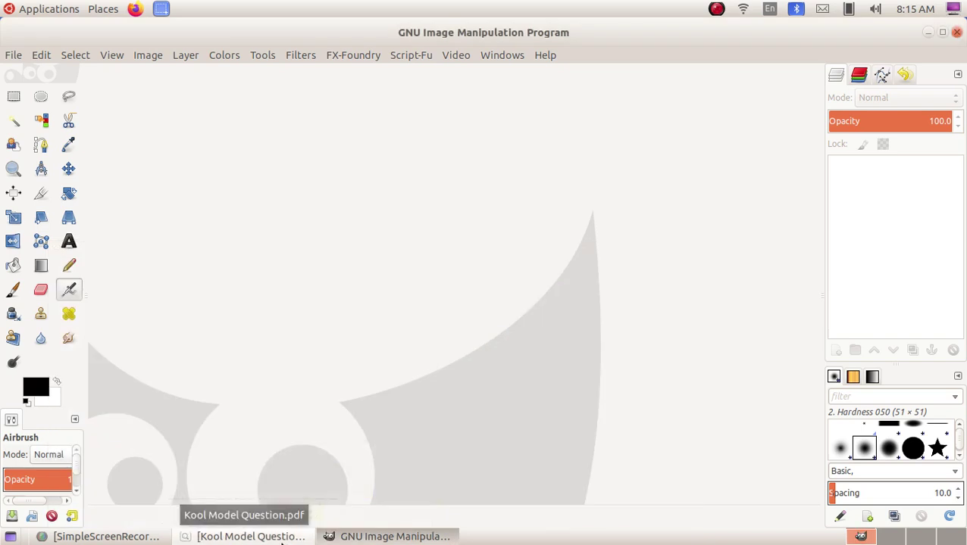
{"action": "left_click", "coordinate": [18, 58]}
{"action": "left_click", "coordinate": [23, 73]}
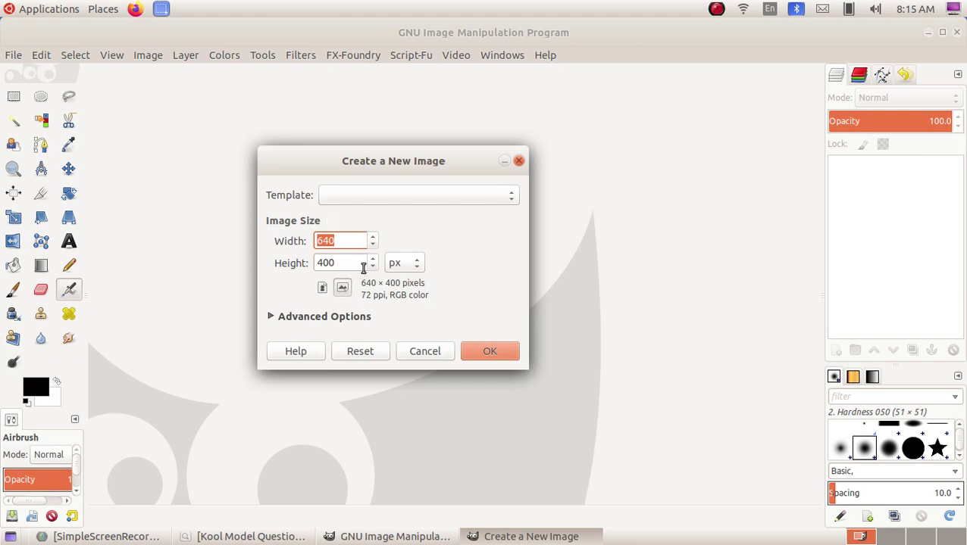
{"action": "left_click", "coordinate": [490, 350]}
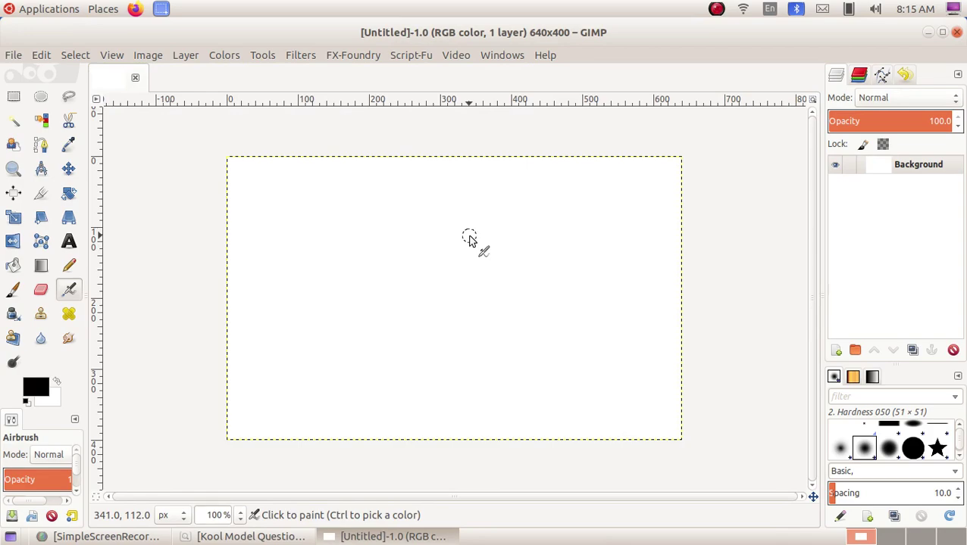
{"action": "left_click", "coordinate": [418, 537]}
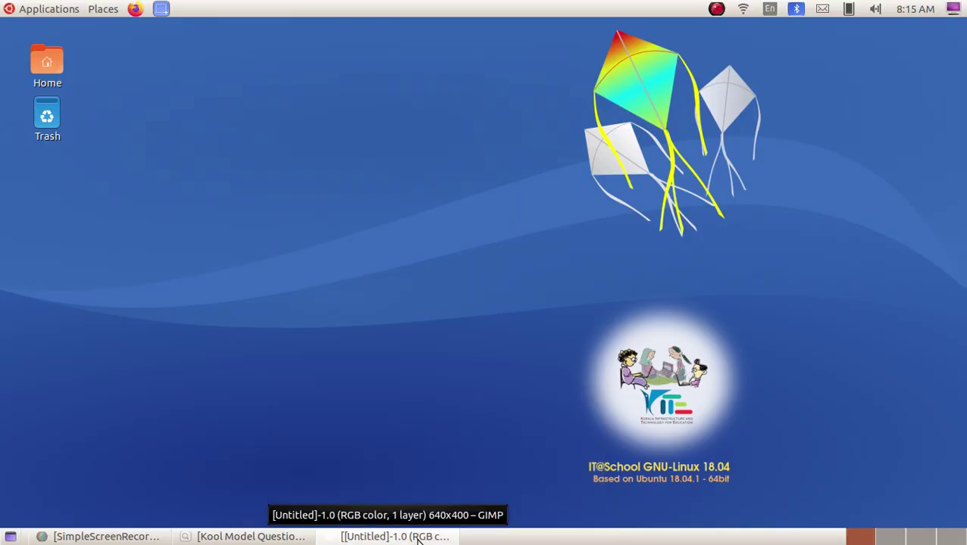
- Check the sample greeting card in the PDF, then bring GIMP's blank canvas back
{"action": "left_click", "coordinate": [250, 537]}
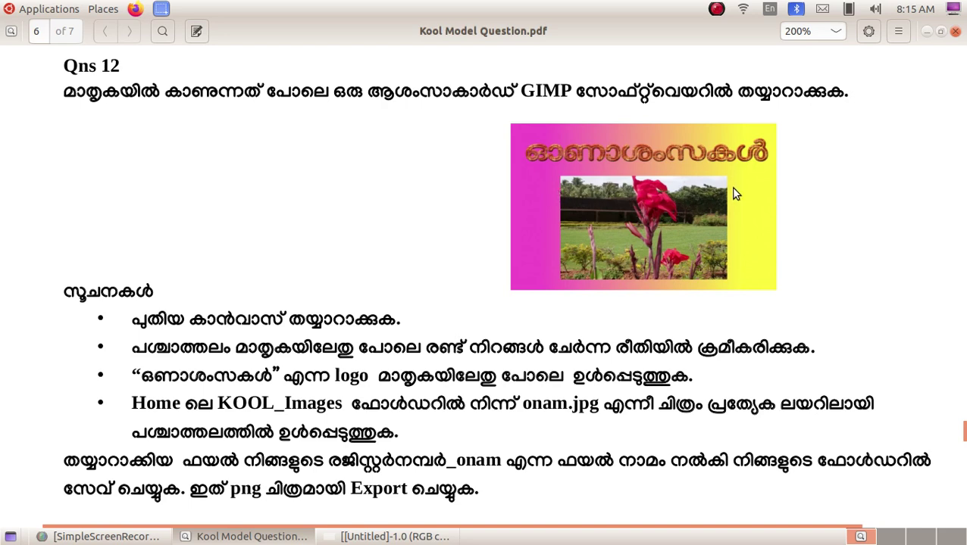
{"action": "left_click", "coordinate": [413, 536]}
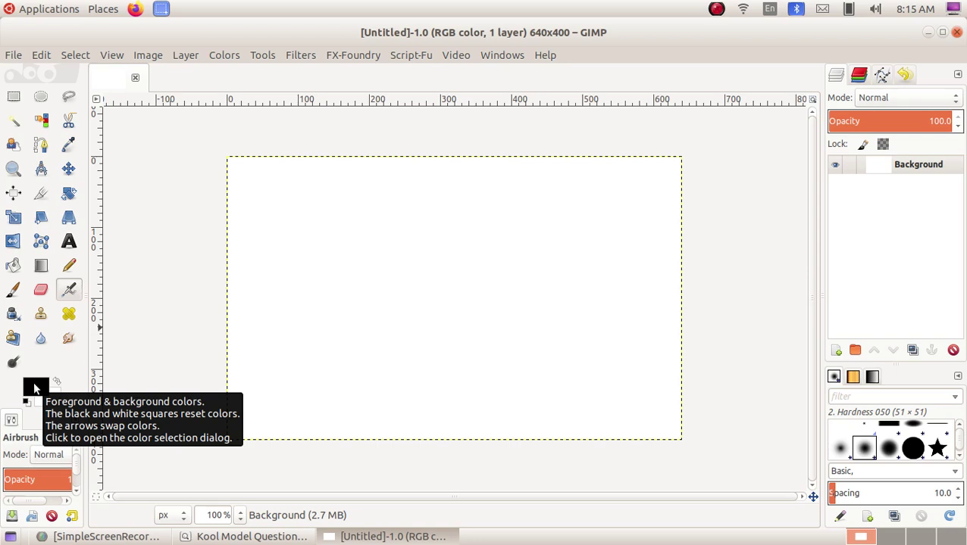
- Set GIMP's foreground colour to the magenta f326bc
{"action": "left_click", "coordinate": [35, 389]}
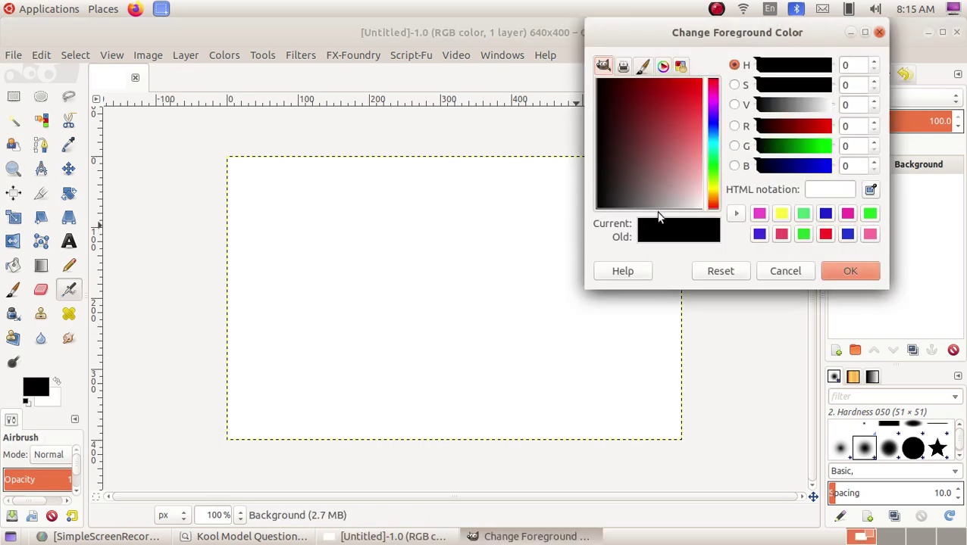
{"action": "left_click_drag", "start_coordinate": [693, 113], "coordinate": [700, 97]}
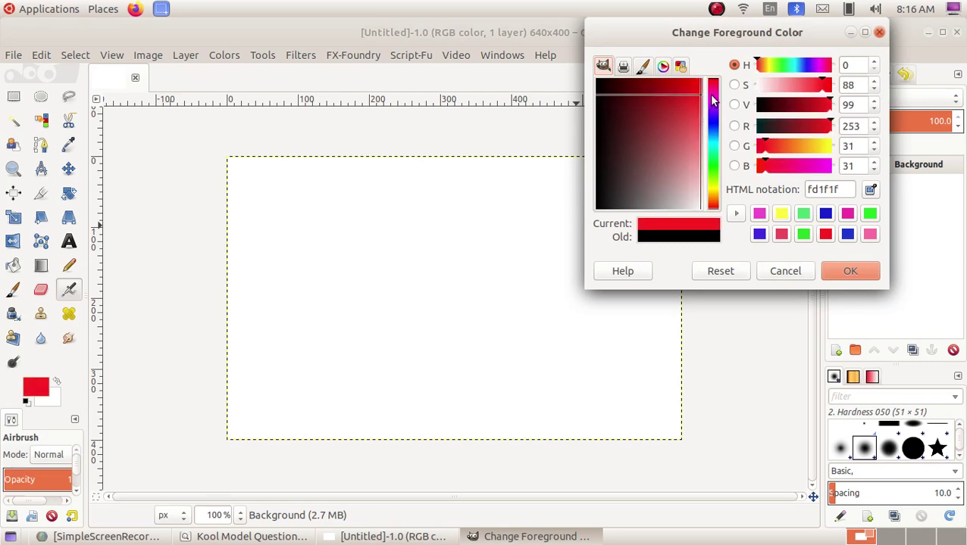
{"action": "left_click", "coordinate": [712, 94]}
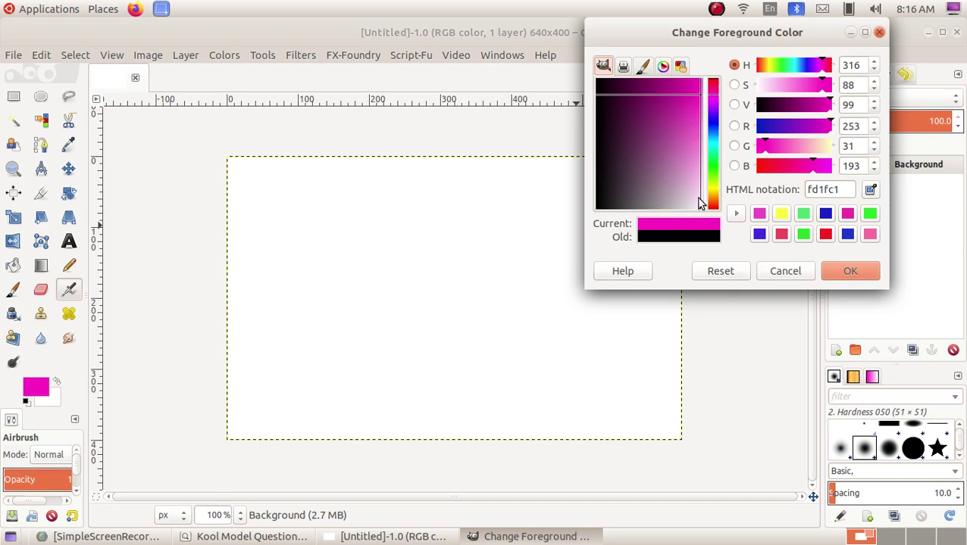
{"action": "left_click_drag", "start_coordinate": [688, 115], "coordinate": [696, 99]}
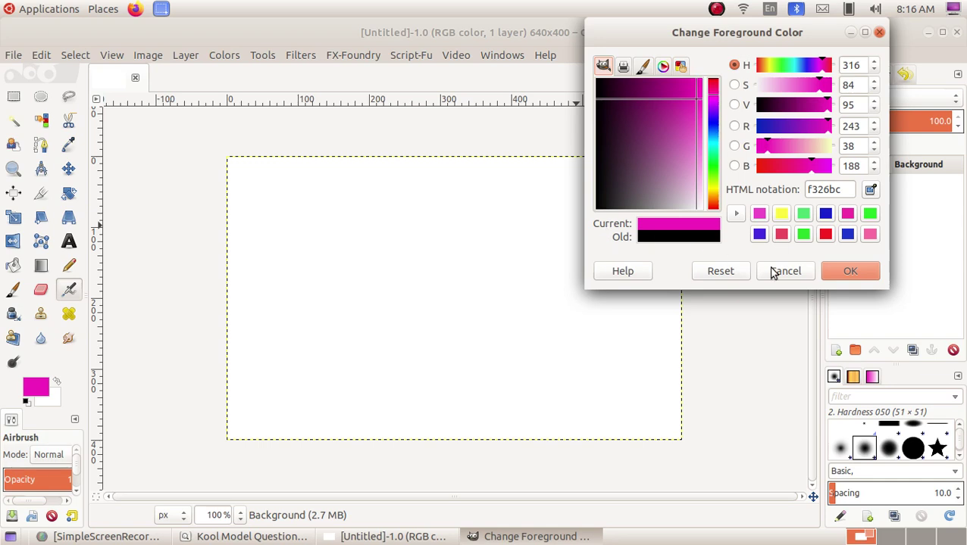
{"action": "left_click", "coordinate": [828, 272]}
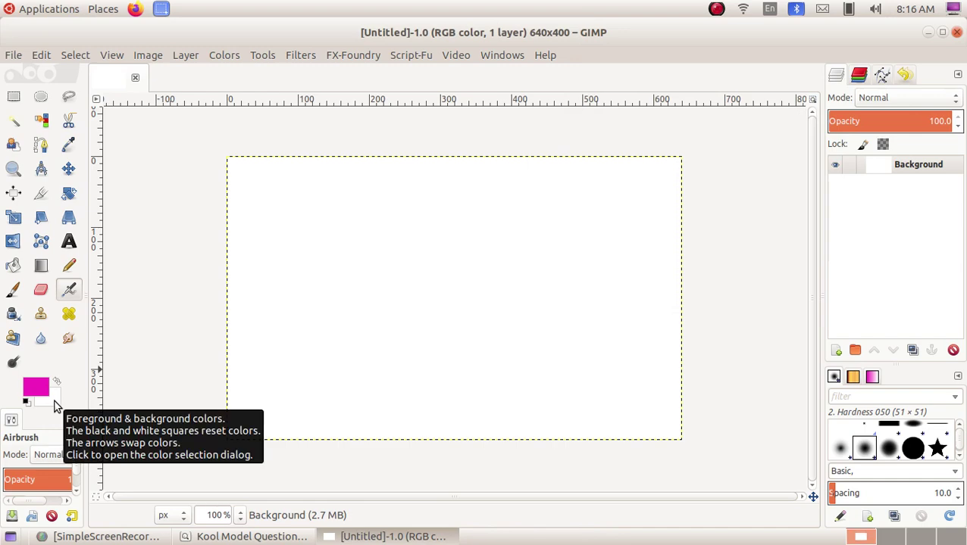
{"action": "left_click", "coordinate": [53, 405]}
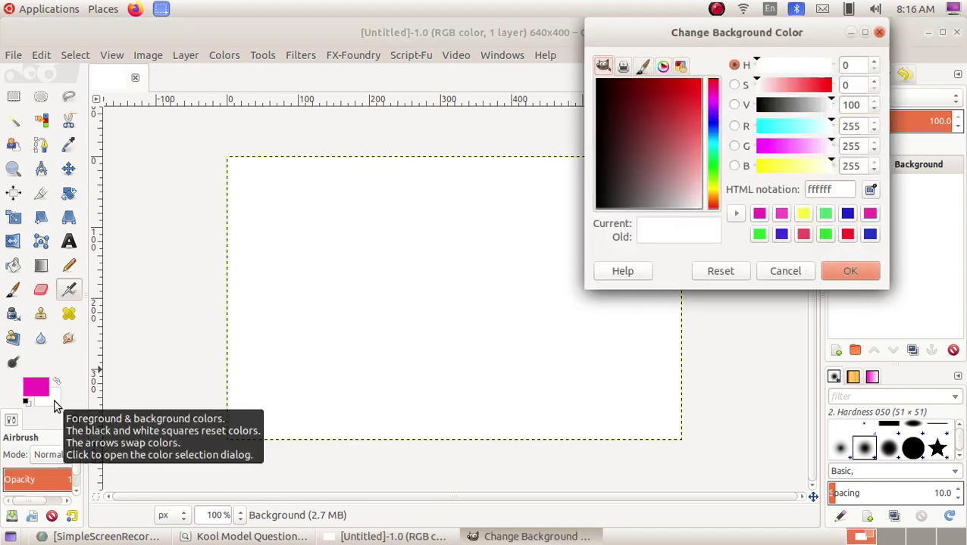
- Set the background colour to a pale yellow-green shade
{"action": "left_click", "coordinate": [712, 186]}
{"action": "left_click_drag", "start_coordinate": [697, 175], "coordinate": [697, 96]}
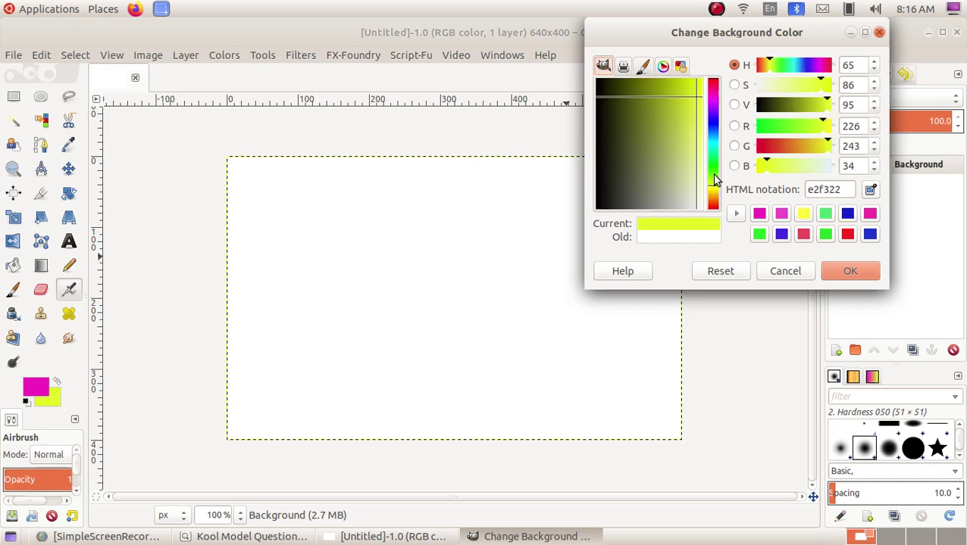
{"action": "left_click", "coordinate": [693, 121]}
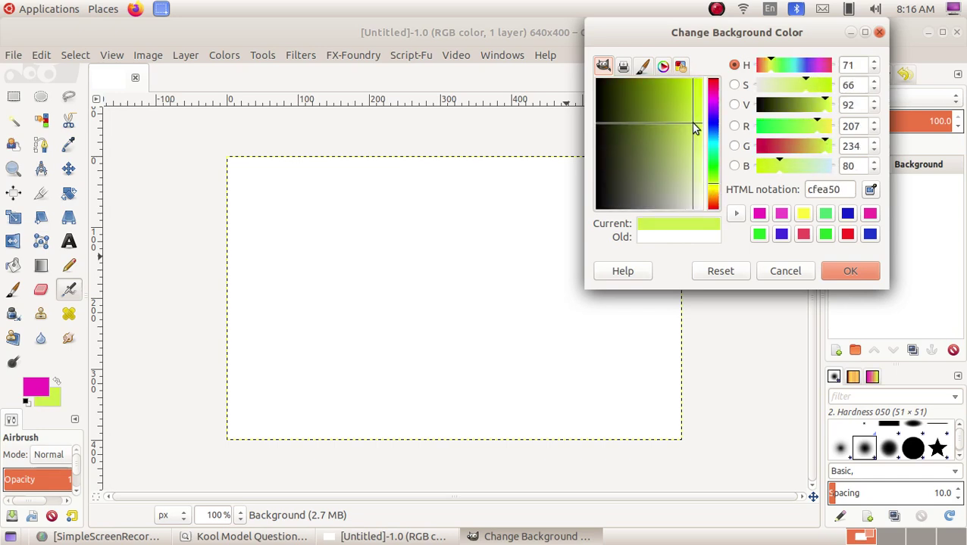
{"action": "left_click", "coordinate": [846, 271]}
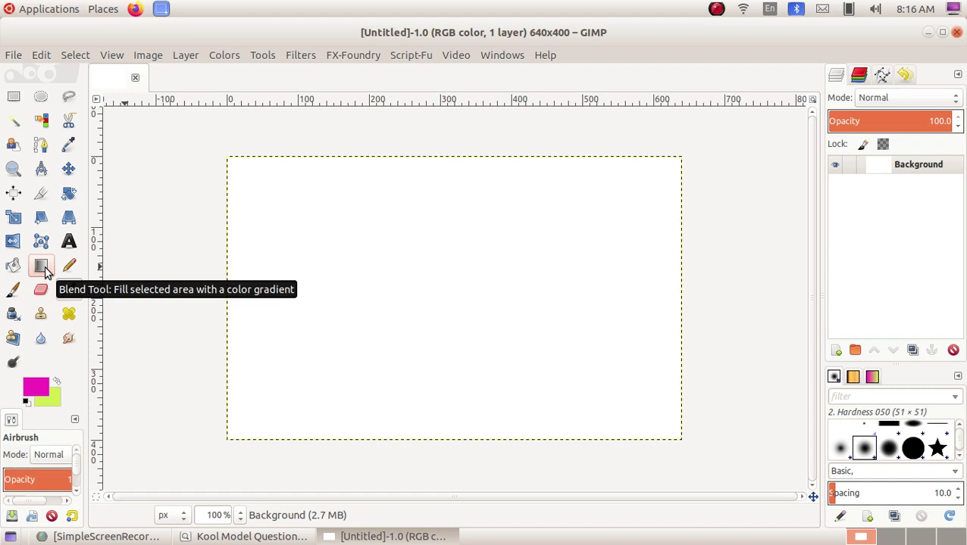
- Fill the canvas with a left-to-right magenta-to-yellow-green Blend gradient
{"action": "left_click", "coordinate": [44, 267]}
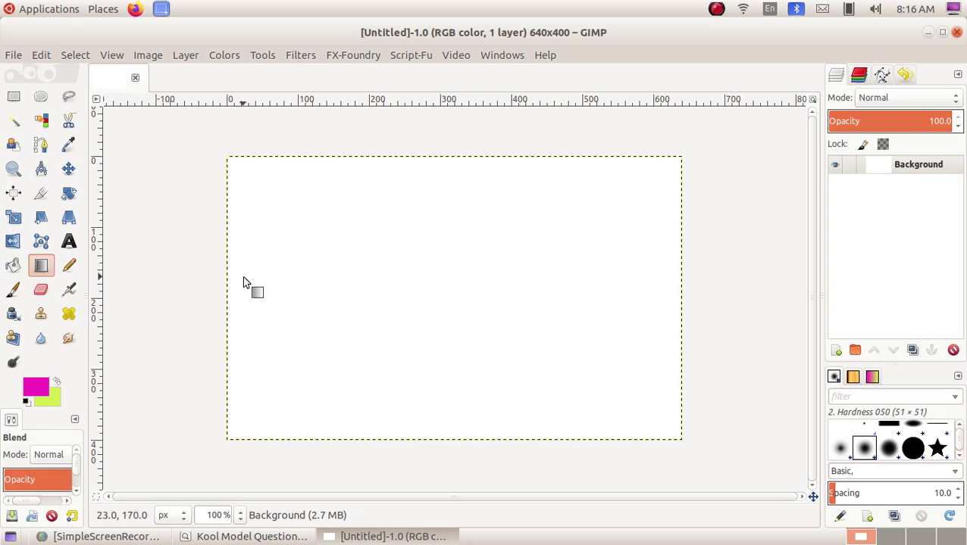
{"action": "left_click_drag", "start_coordinate": [243, 276], "coordinate": [654, 277]}
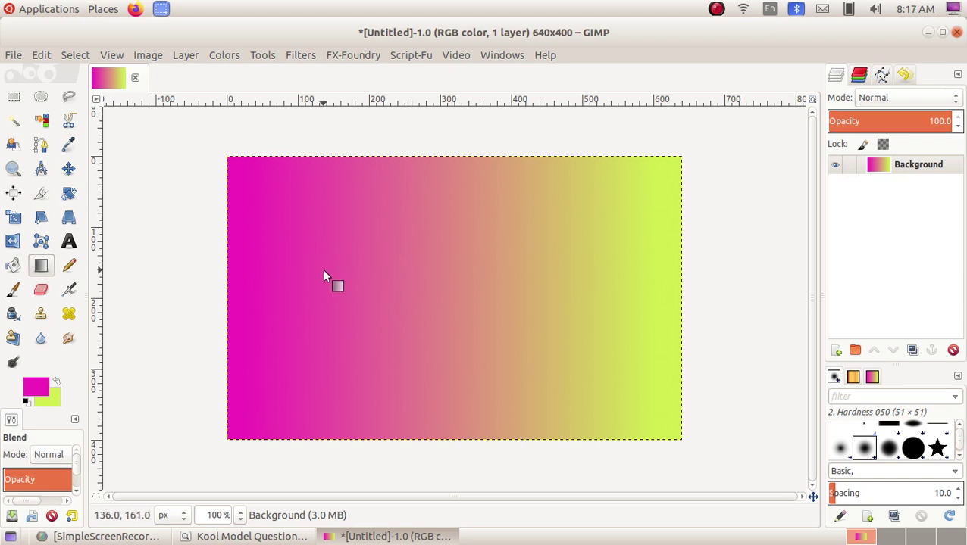
{"action": "left_click", "coordinate": [246, 537]}
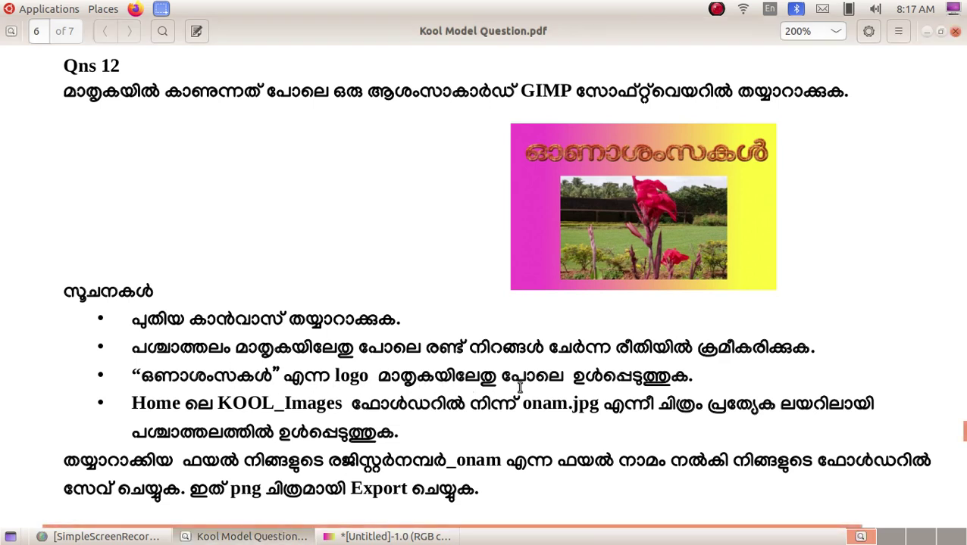
- Return from the PDF sample to the gradient canvas in GIMP
{"action": "left_click", "coordinate": [379, 536]}
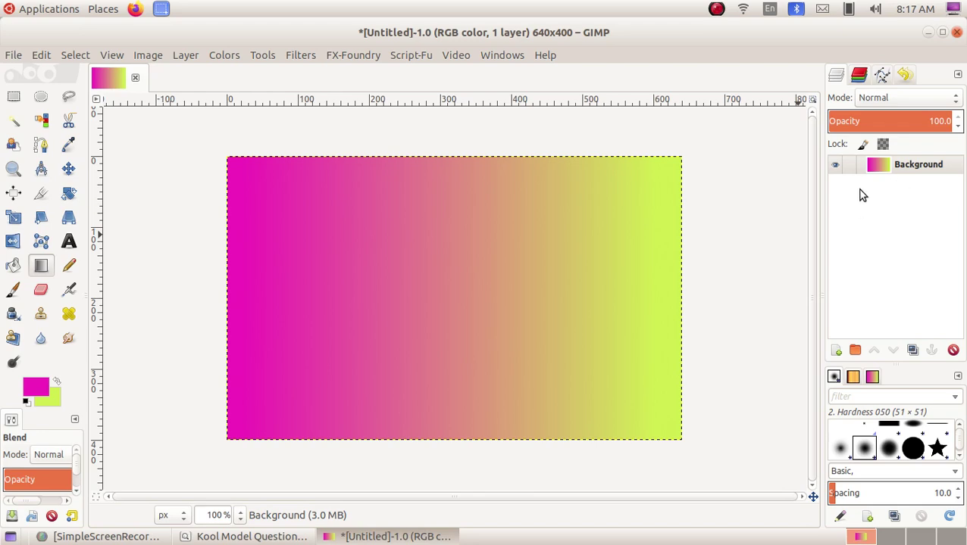
- Add a transparent layer named 'logo' above the Background and make it active
{"action": "left_click", "coordinate": [836, 350]}
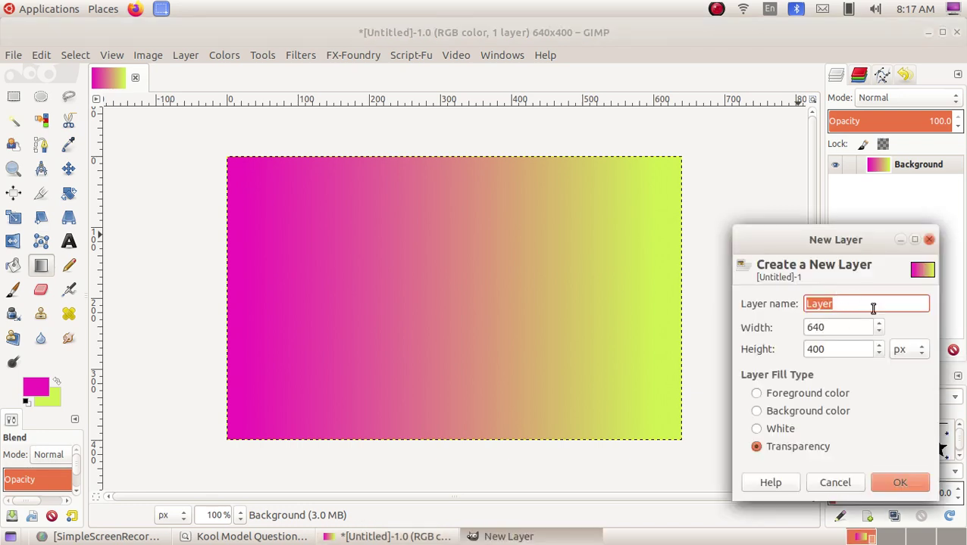
{"action": "type", "text": "l"}
{"action": "left_click", "coordinate": [898, 479]}
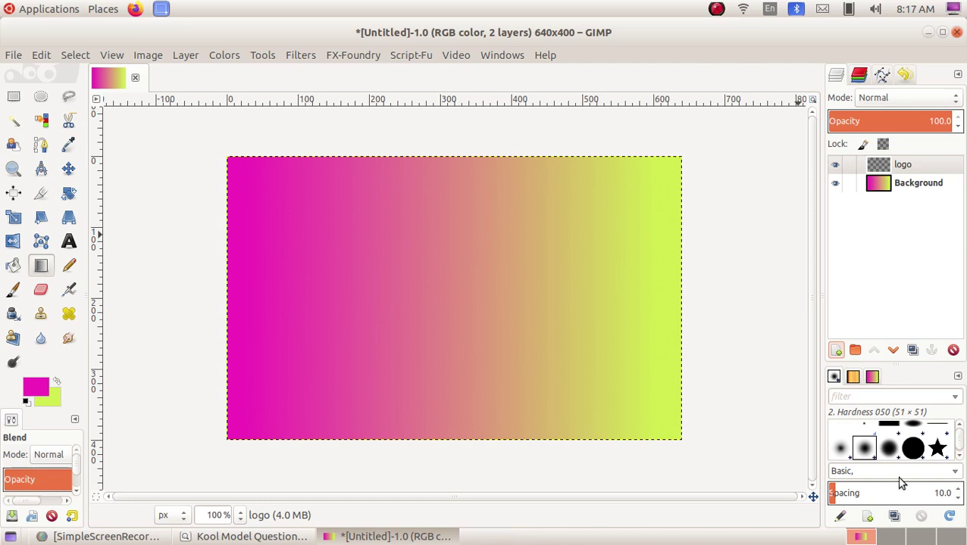
{"action": "left_click", "coordinate": [924, 168]}
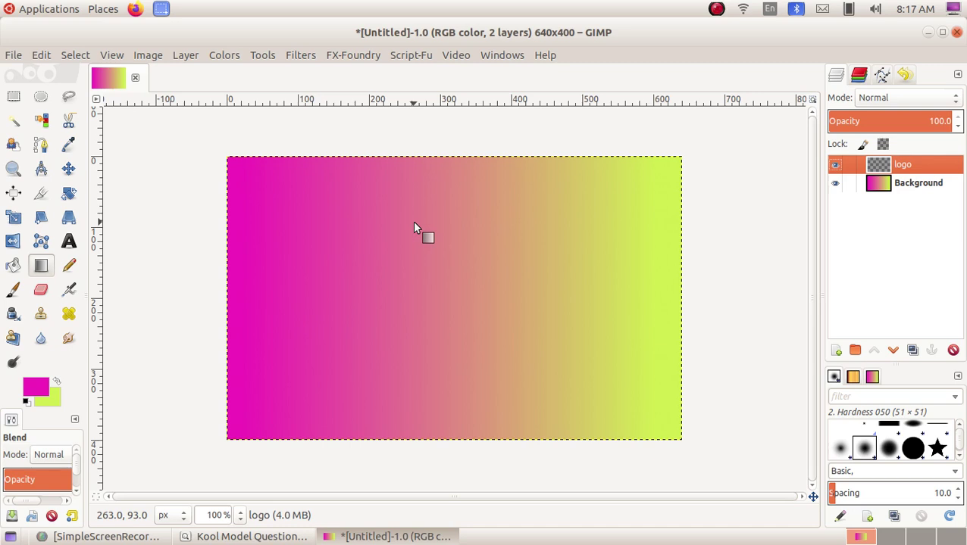
{"action": "left_click", "coordinate": [13, 56]}
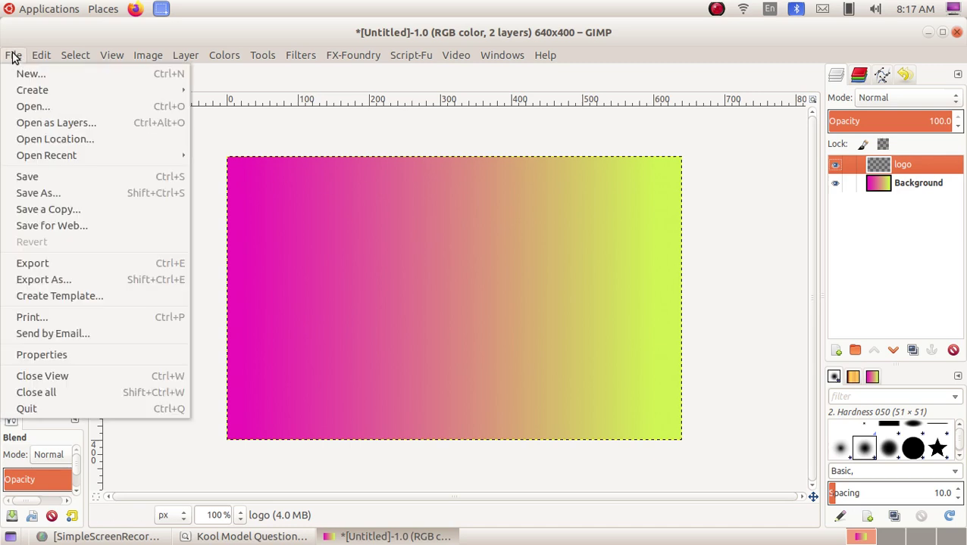
{"action": "mouse_move", "coordinate": [32, 90]}
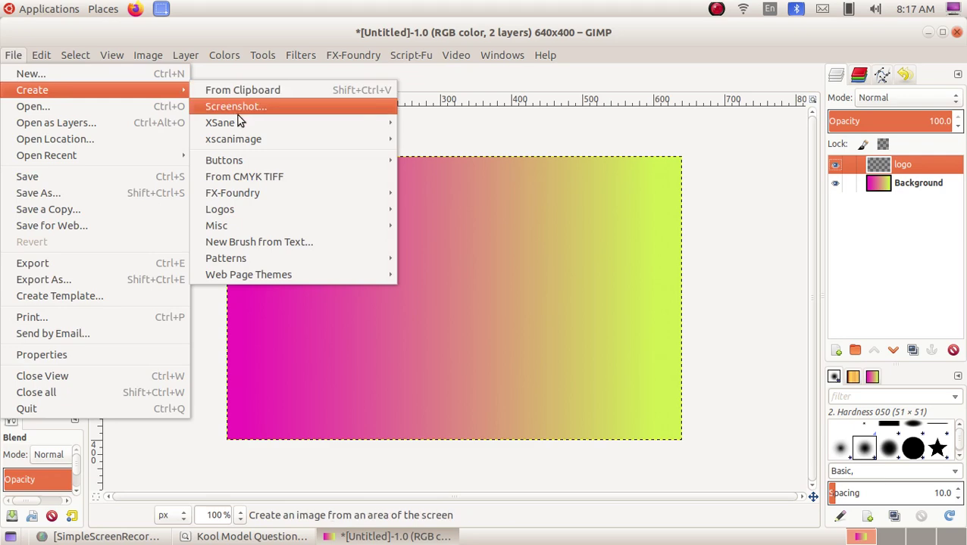
{"action": "mouse_move", "coordinate": [293, 209]}
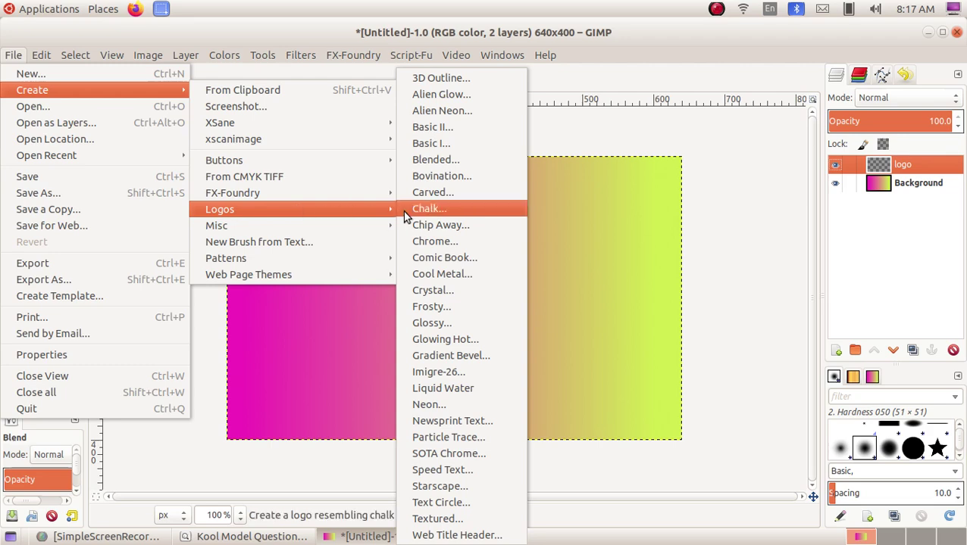
- Open the 3D Outline logo script and delete its default 'GIMP' text
{"action": "left_click", "coordinate": [485, 78]}
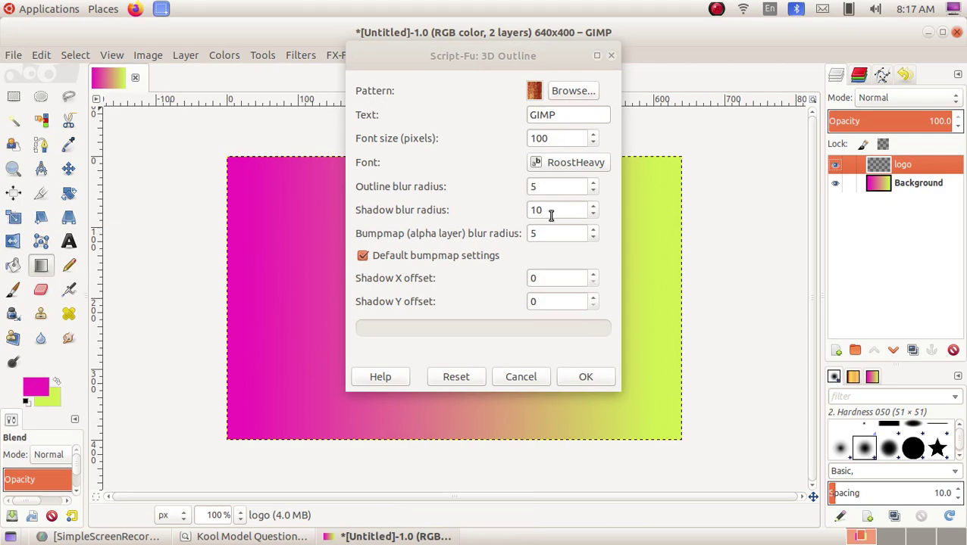
{"action": "left_click_drag", "start_coordinate": [465, 58], "coordinate": [457, 106]}
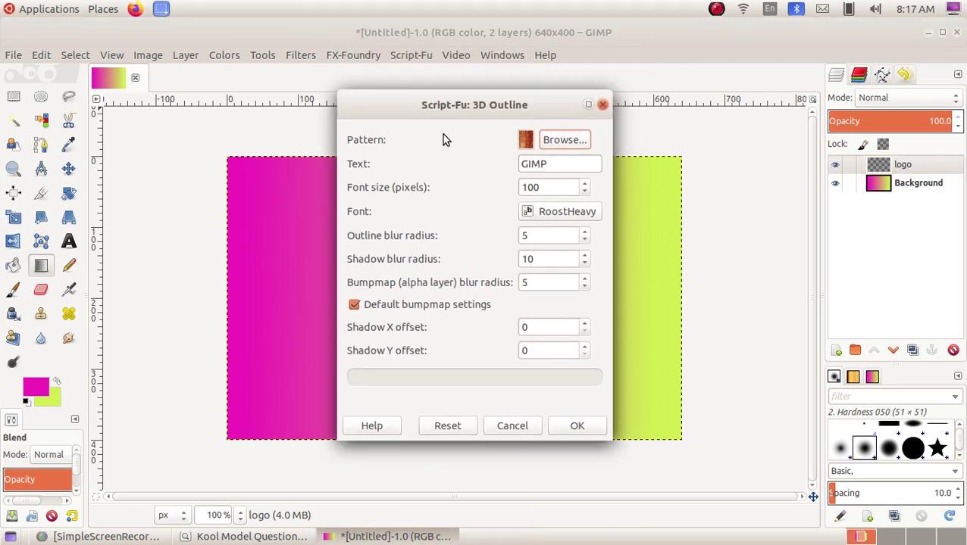
{"action": "left_click", "coordinate": [527, 164]}
{"action": "left_click_drag", "start_coordinate": [547, 164], "coordinate": [520, 164]}
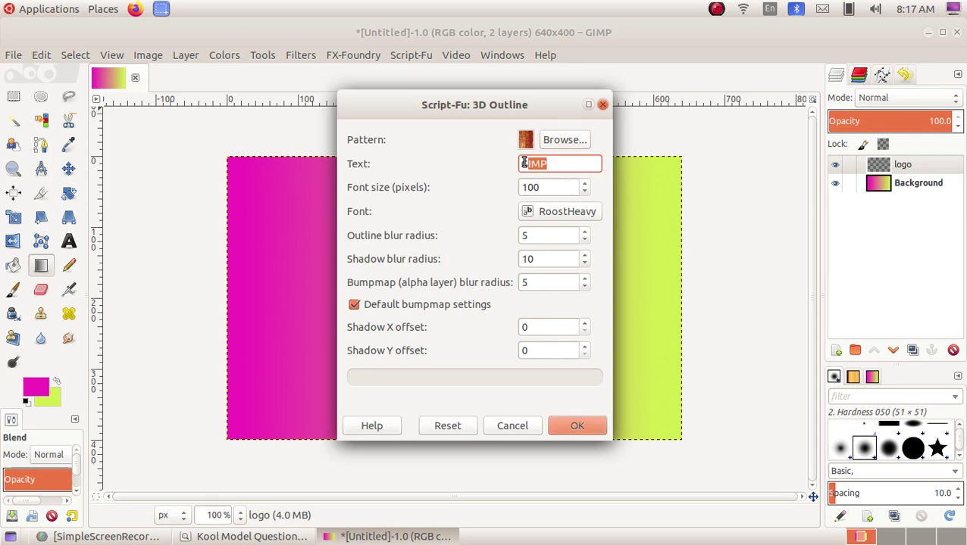
{"action": "left_click", "coordinate": [562, 164]}
{"action": "key", "text": "BackSpace"}
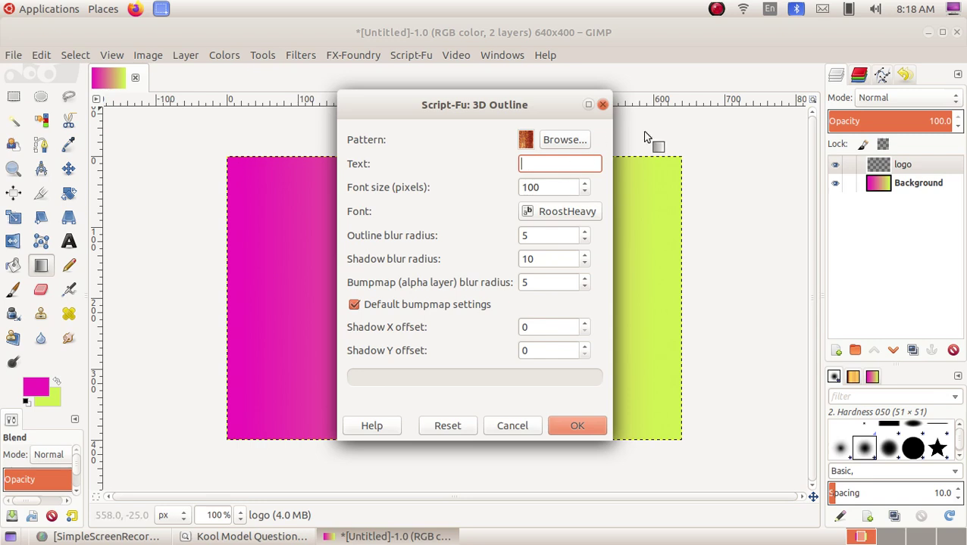
{"action": "left_click", "coordinate": [770, 12]}
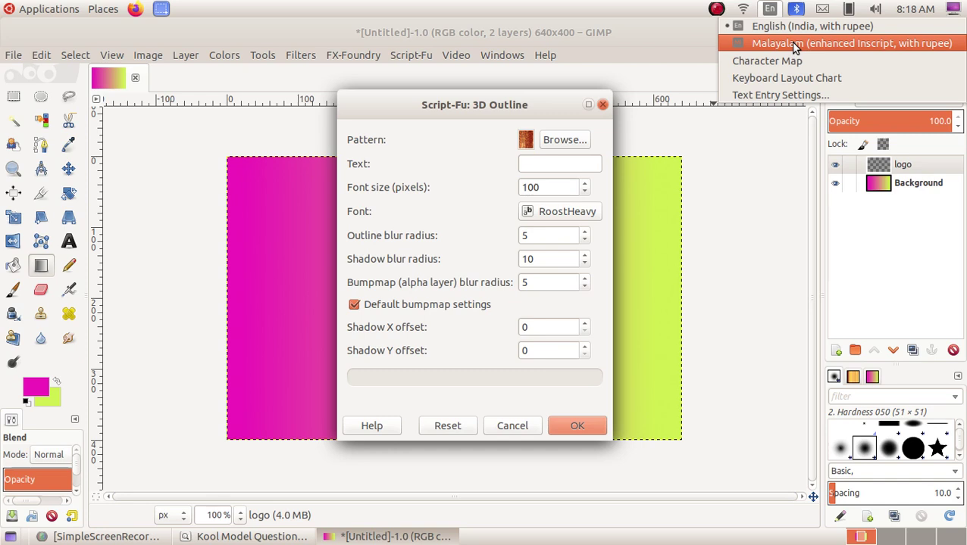
- Switch typing to Malayalam and place the enhanced Inscript layout chart below the 3D Outline dialog
{"action": "left_click", "coordinate": [793, 43]}
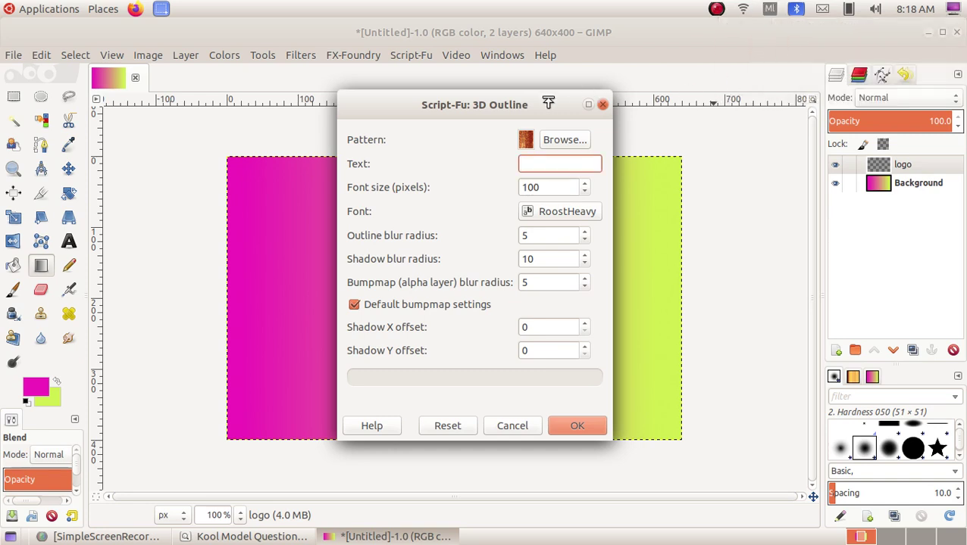
{"action": "left_click_drag", "start_coordinate": [547, 108], "coordinate": [538, 72]}
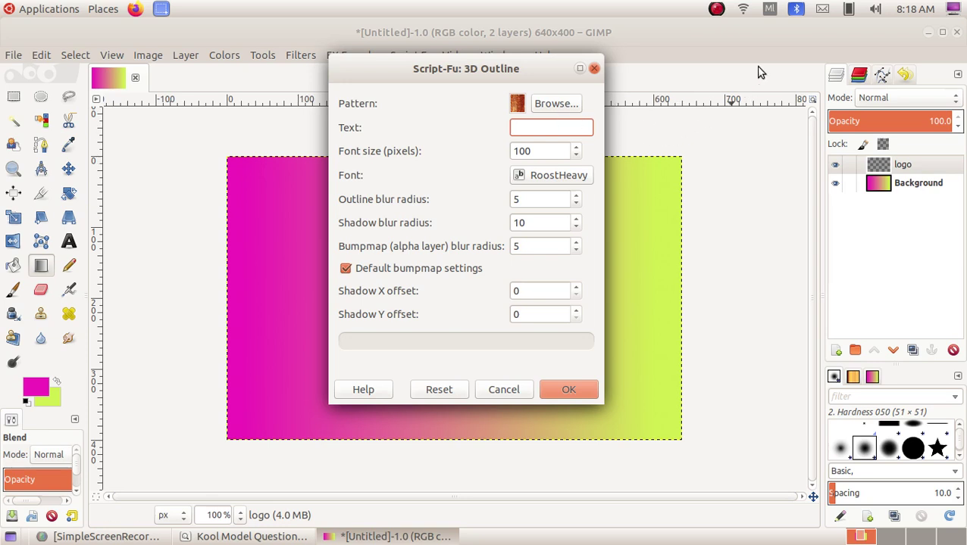
{"action": "left_click", "coordinate": [771, 14]}
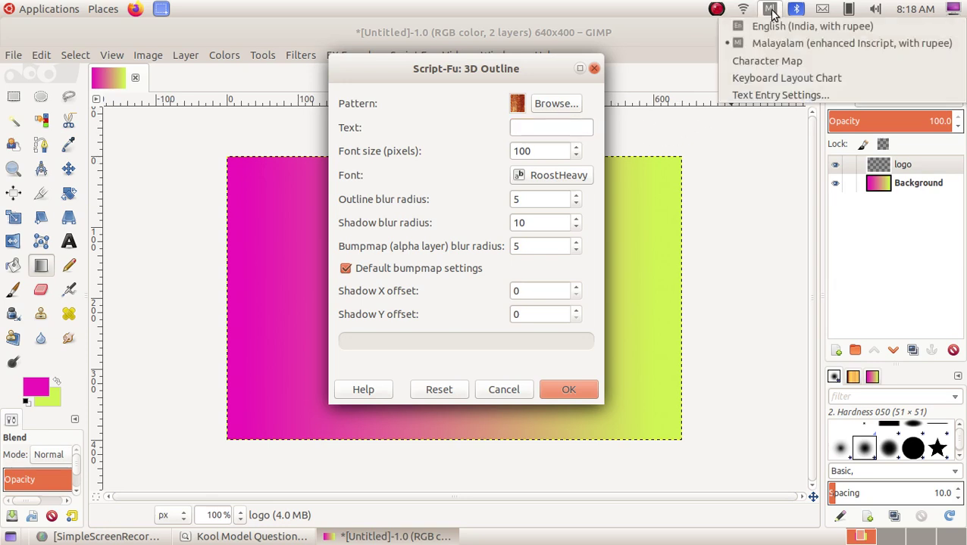
{"action": "left_click", "coordinate": [806, 79]}
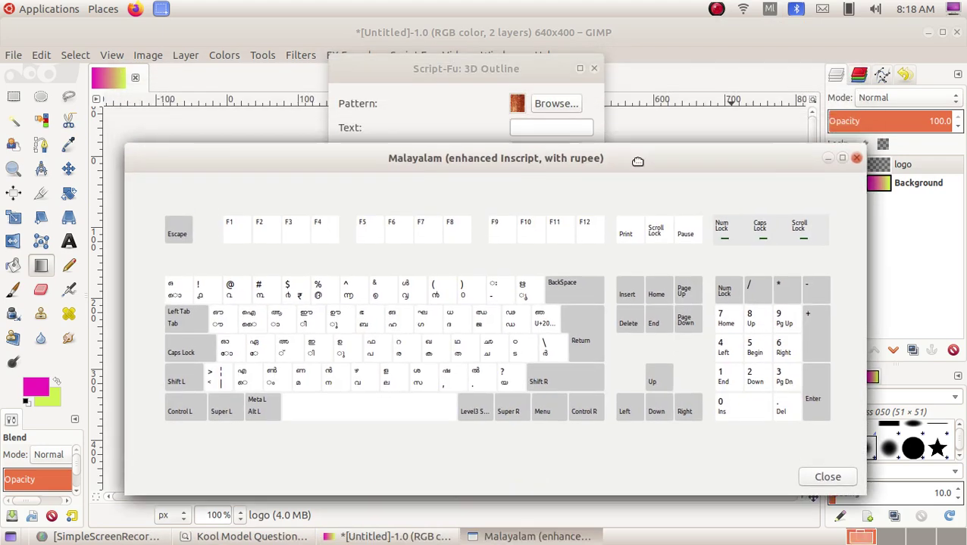
{"action": "left_click_drag", "start_coordinate": [635, 88], "coordinate": [643, 261]}
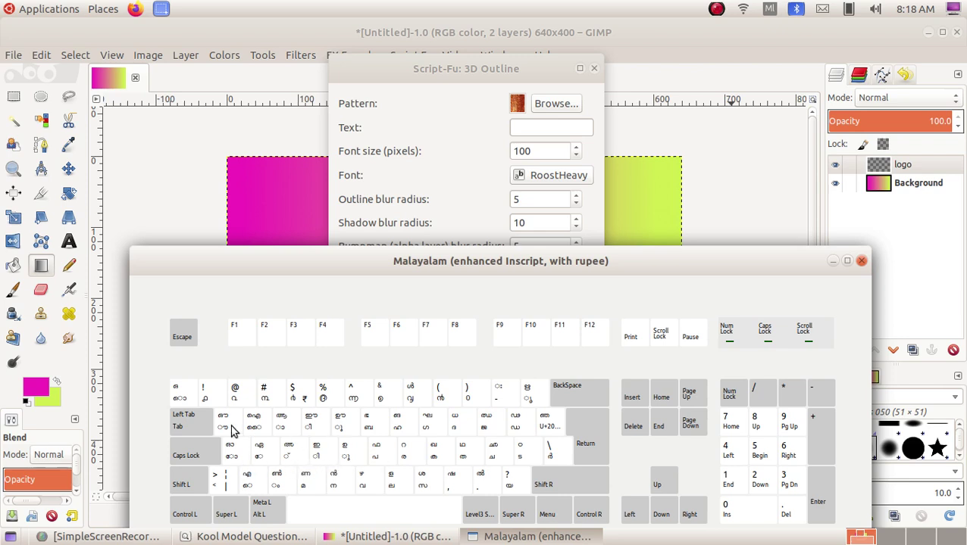
{"action": "key", "text": "shift"}
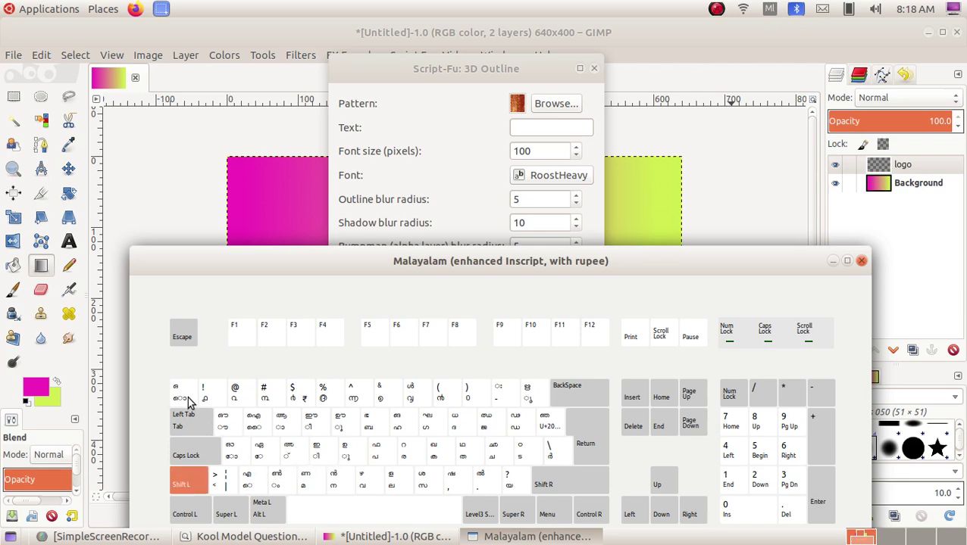
- Start typing the Malayalam greeting in the Text field, checking keys on the layout chart
{"action": "key", "text": "shift"}
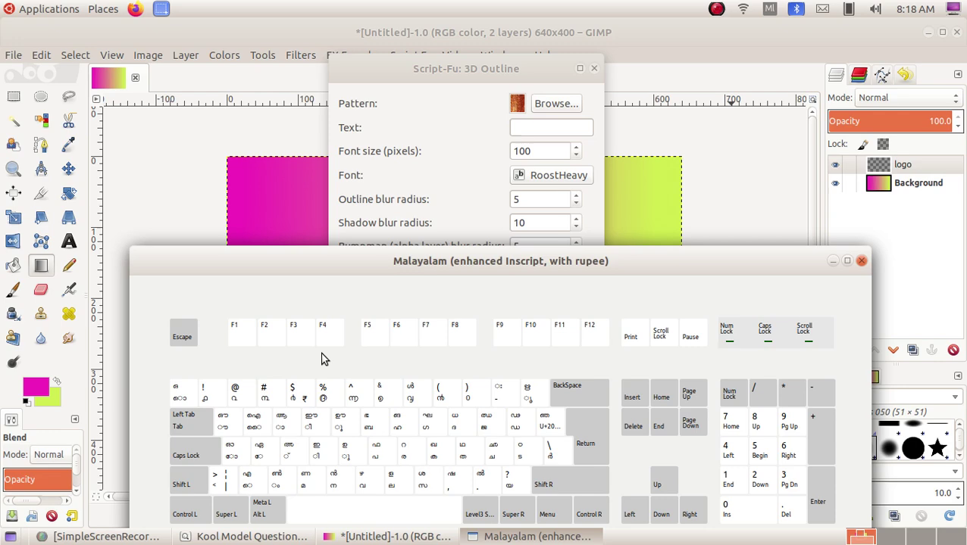
{"action": "left_click", "coordinate": [541, 131]}
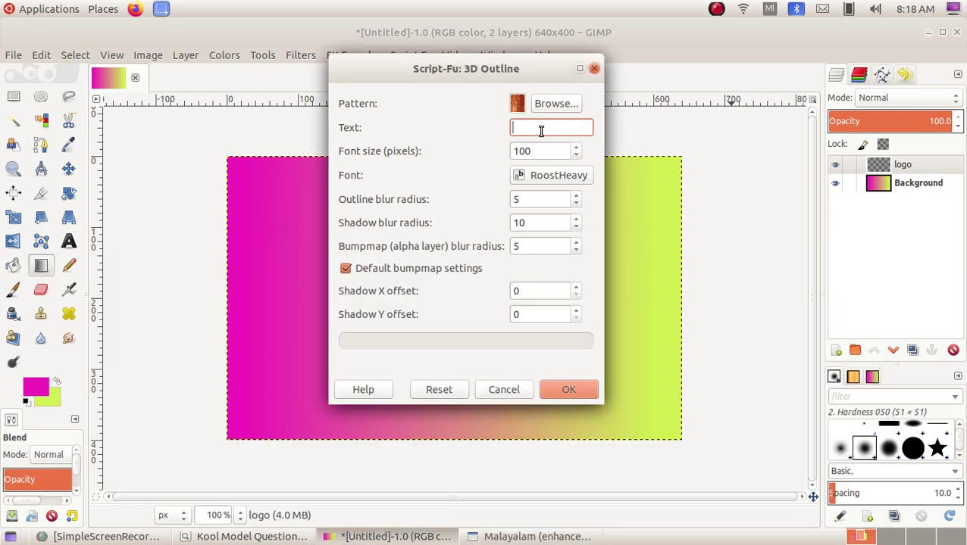
{"action": "type", "text": "ക"}
{"action": "left_click", "coordinate": [530, 536]}
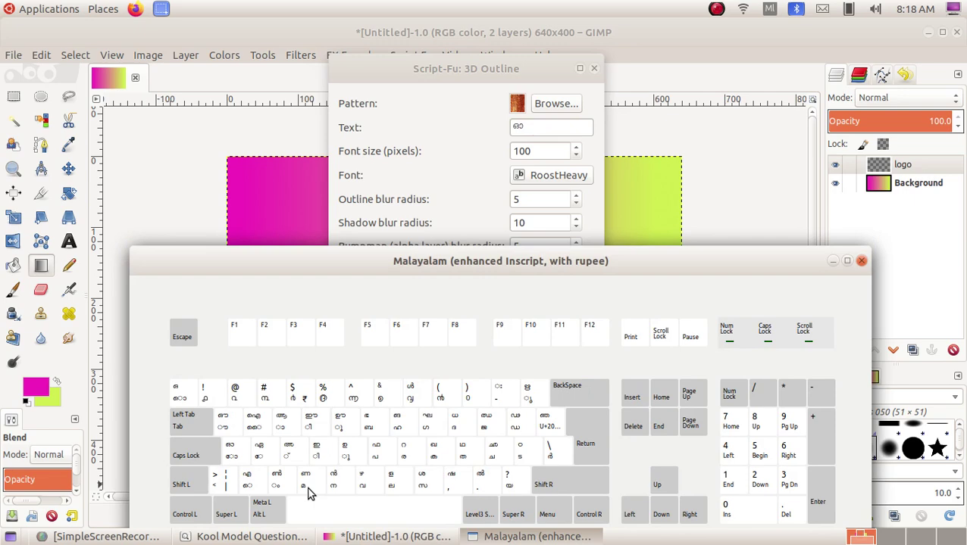
{"action": "left_click", "coordinate": [539, 128]}
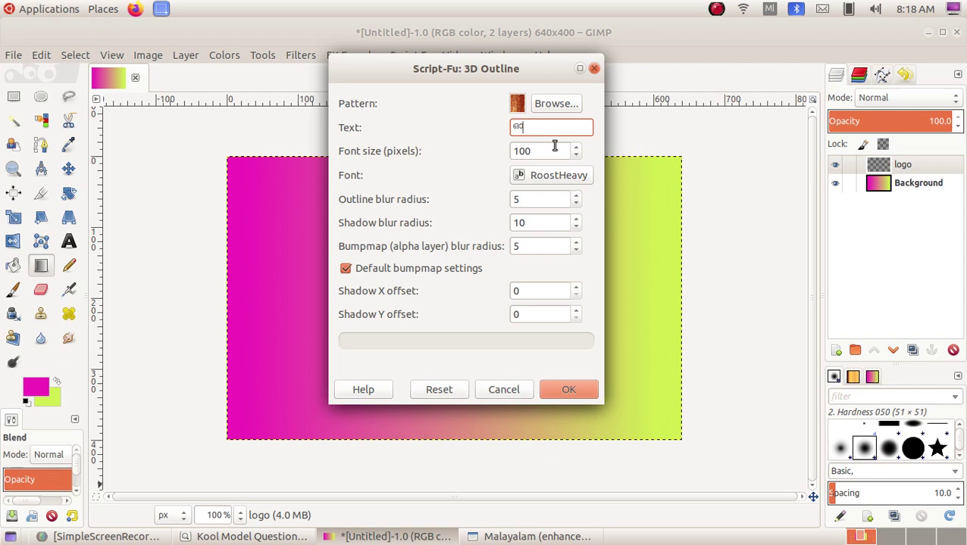
{"action": "type", "text": "ണ"}
{"action": "type", "text": "ത്ത"}
{"action": "key", "text": "BackSpace"}
{"action": "key", "text": "BackSpace"}
{"action": "key", "text": "BackSpace"}
{"action": "left_click", "coordinate": [530, 536]}
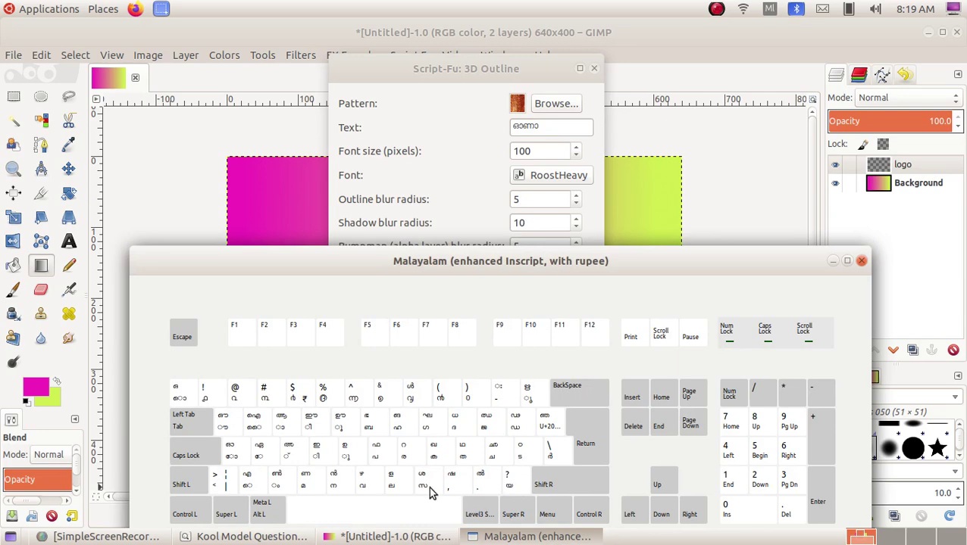
{"action": "left_click", "coordinate": [544, 128]}
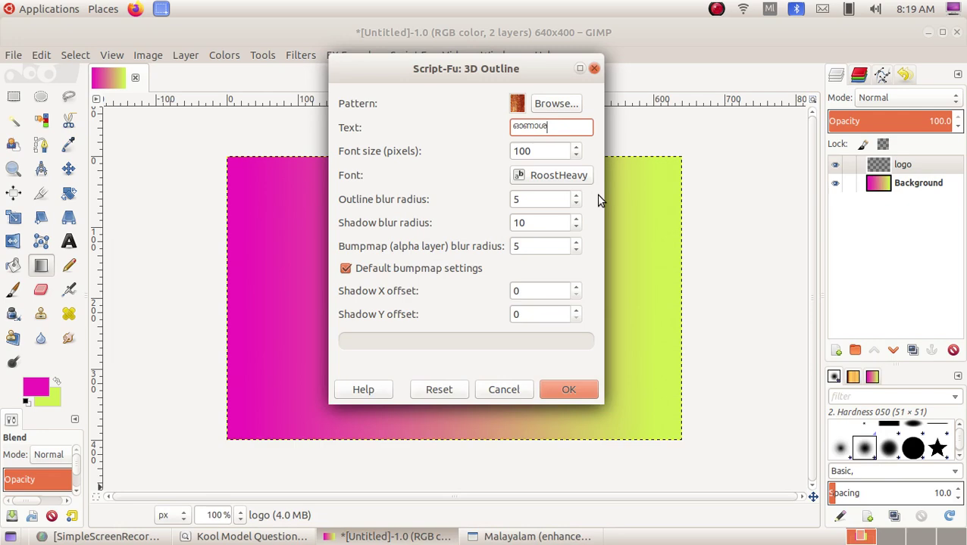
- Complete the greeting ഓണാശംസകൾ with the final ൾ and generate the 3D Outline logo
{"action": "left_click", "coordinate": [512, 530]}
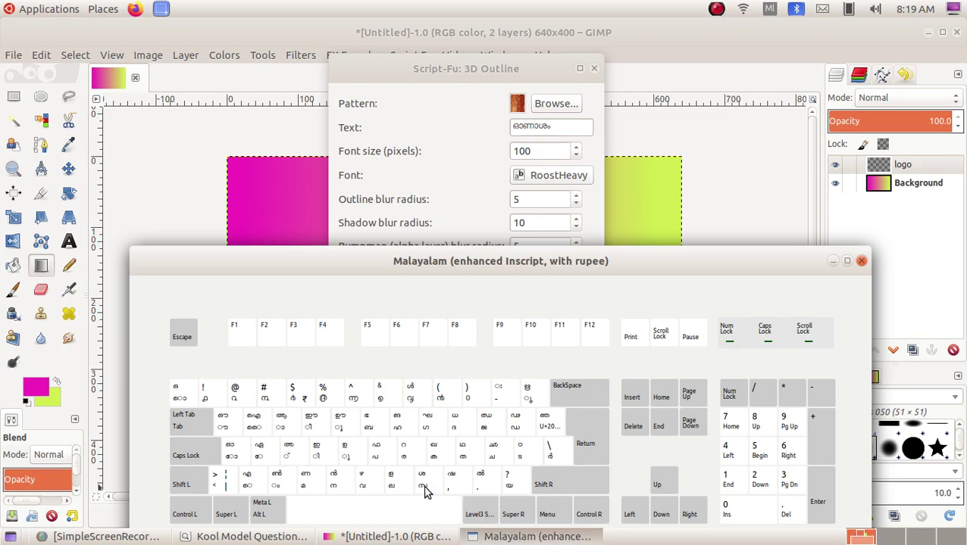
{"action": "left_click", "coordinate": [500, 536]}
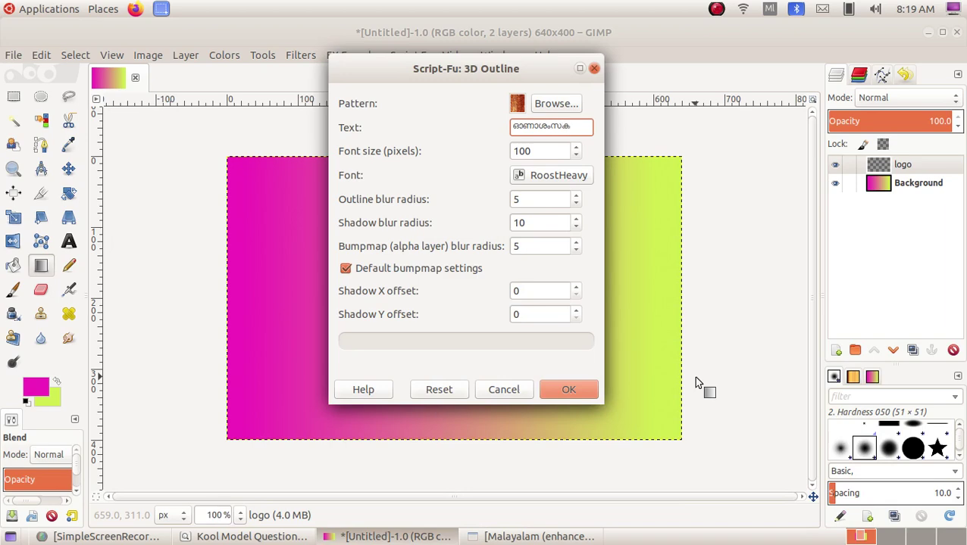
{"action": "left_click", "coordinate": [522, 536]}
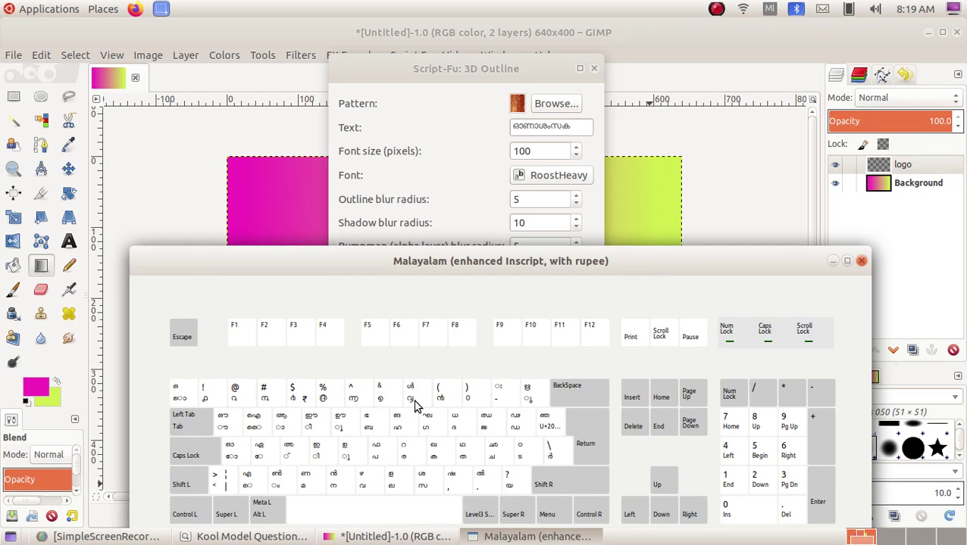
{"action": "left_click", "coordinate": [530, 537]}
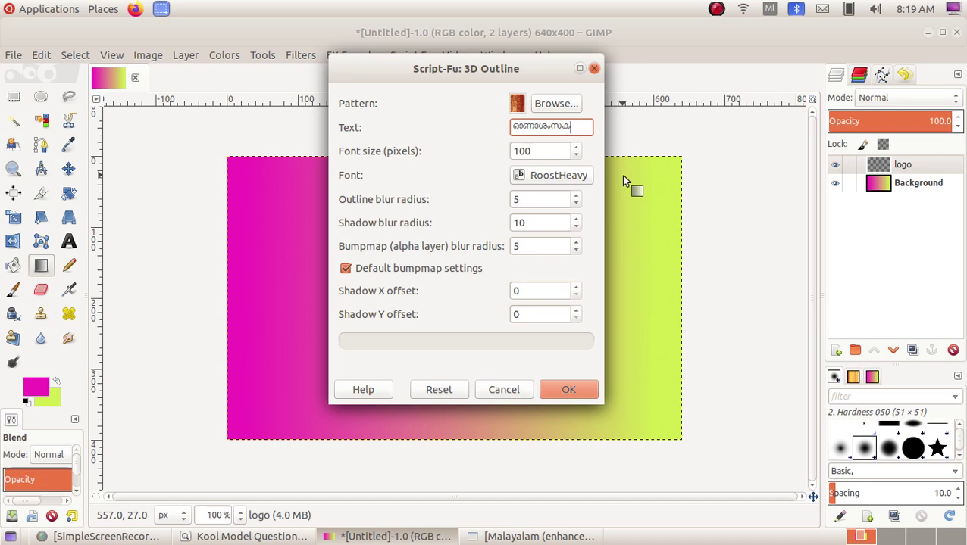
{"action": "type", "text": "ൾ"}
{"action": "key", "text": "BackSpace"}
{"action": "type", "text": "ൾ"}
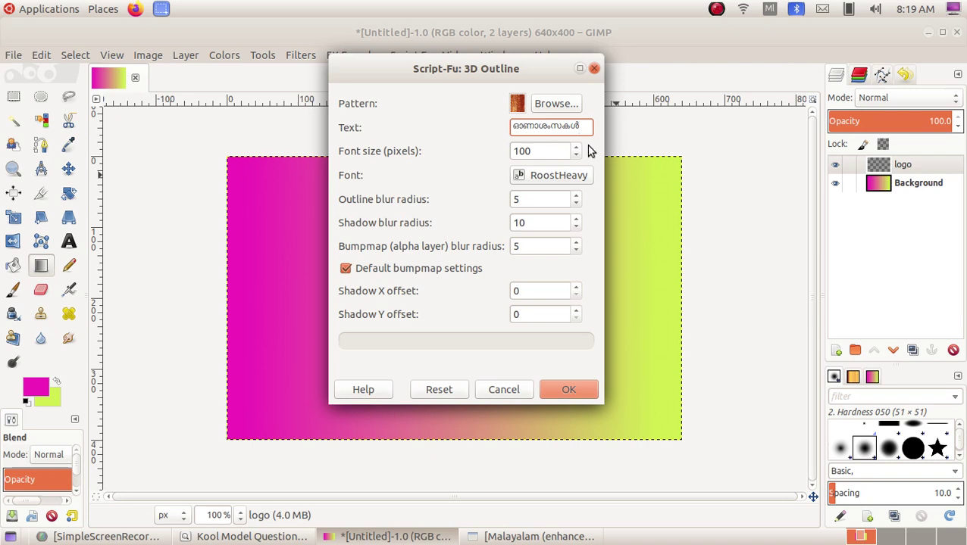
{"action": "left_click", "coordinate": [574, 384]}
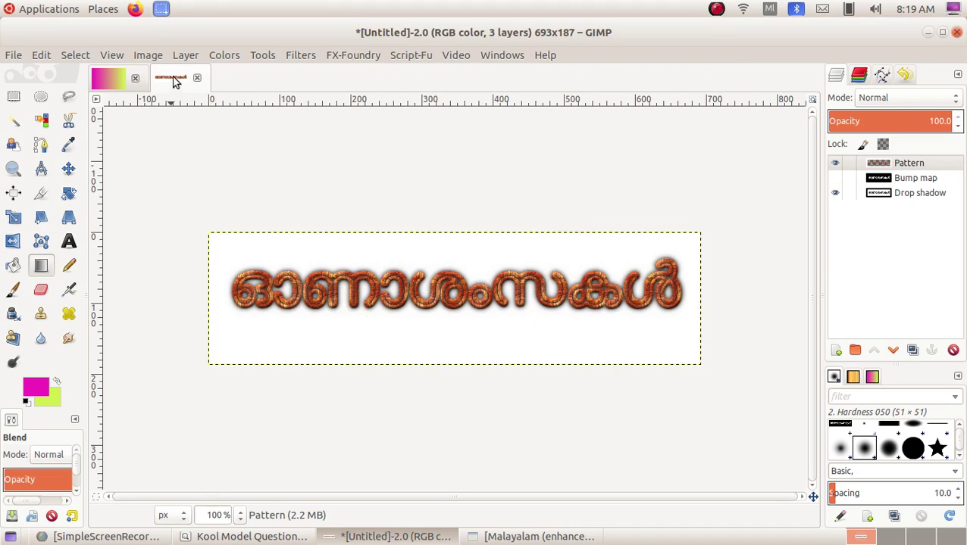
- Check the gradient card's logo layer, then return to the 693×187 Malayalam logo image
{"action": "left_click", "coordinate": [111, 78]}
{"action": "left_click", "coordinate": [163, 83]}
{"action": "left_click", "coordinate": [112, 85]}
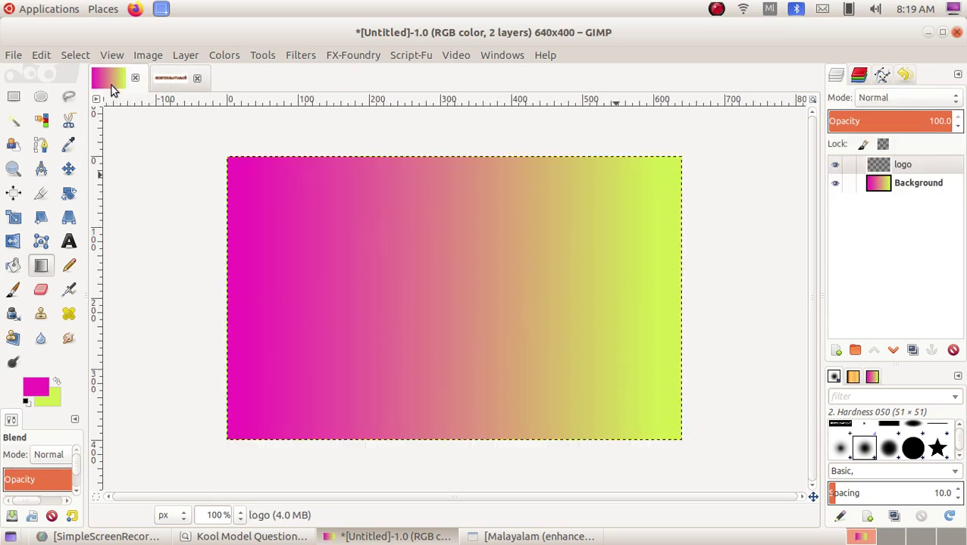
{"action": "left_click", "coordinate": [921, 162]}
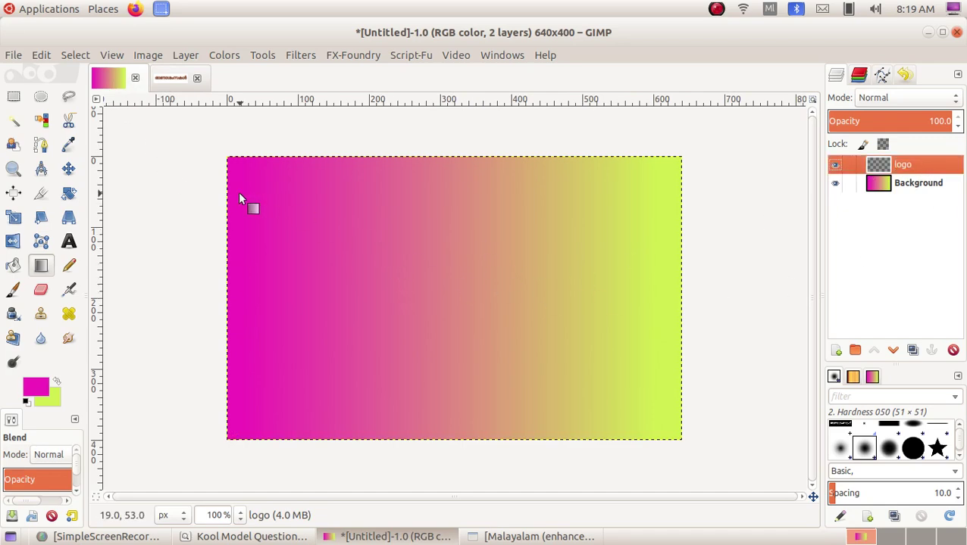
{"action": "left_click", "coordinate": [171, 78]}
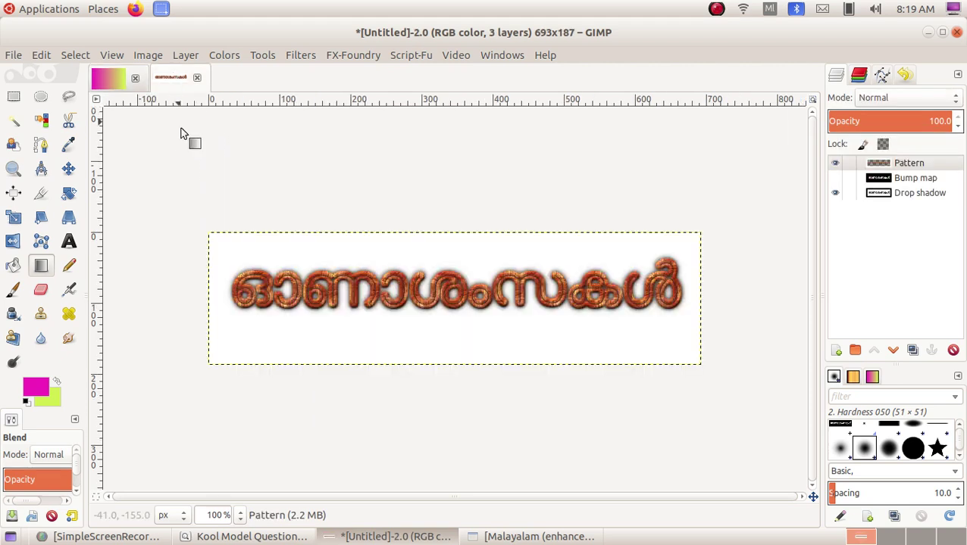
{"action": "right_click", "coordinate": [440, 297]}
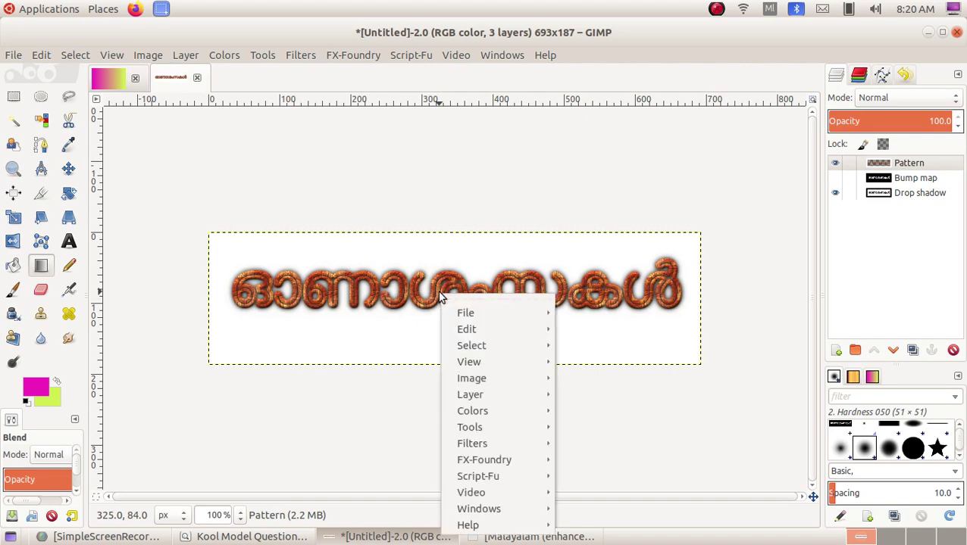
- Copy the Malayalam logo and paste it onto the gradient card's logo layer
{"action": "mouse_move", "coordinate": [466, 329]}
{"action": "left_click", "coordinate": [636, 250]}
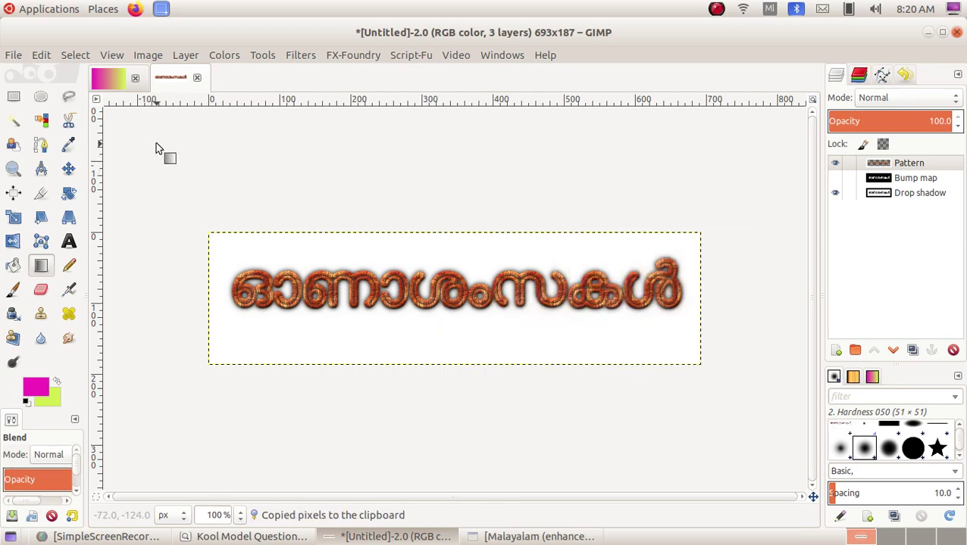
{"action": "left_click", "coordinate": [114, 77]}
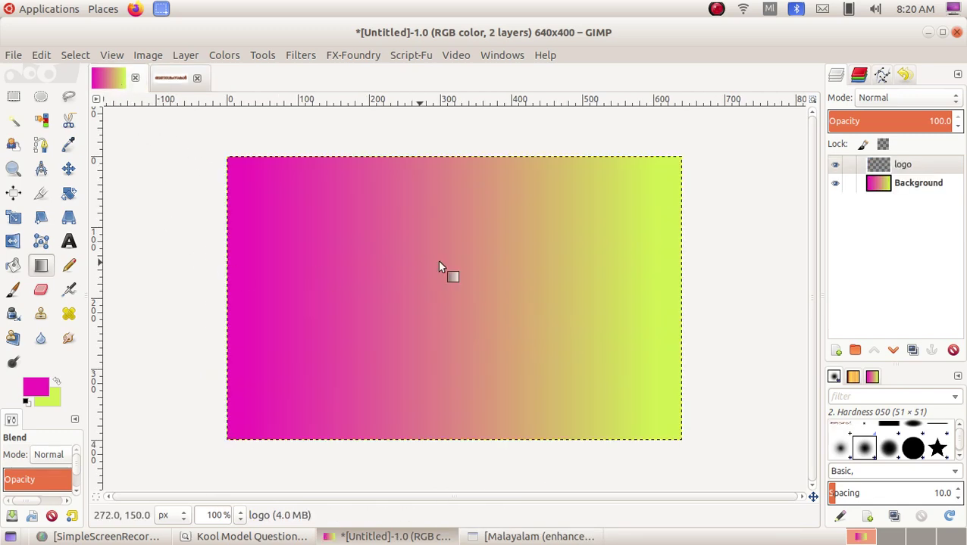
{"action": "left_click", "coordinate": [916, 165]}
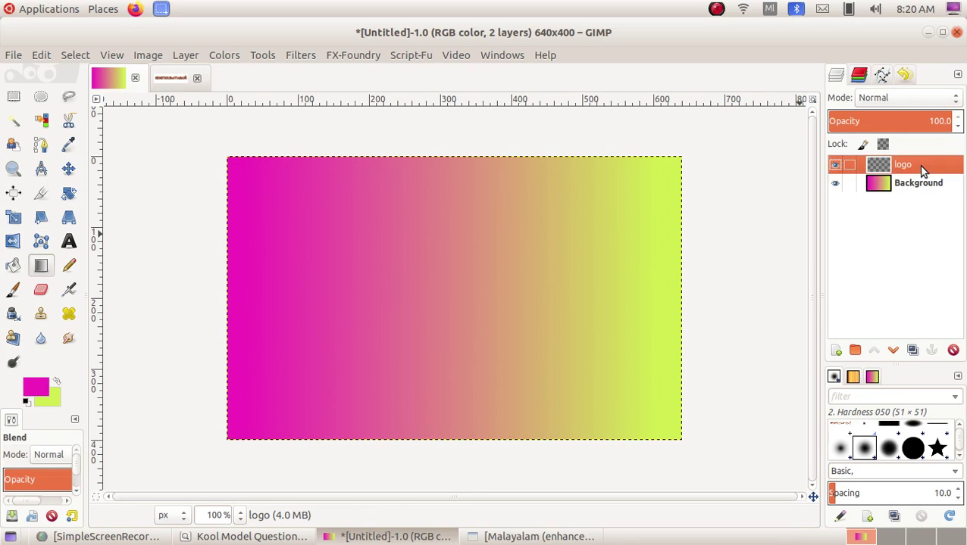
{"action": "right_click", "coordinate": [355, 245]}
{"action": "mouse_move", "coordinate": [383, 280]}
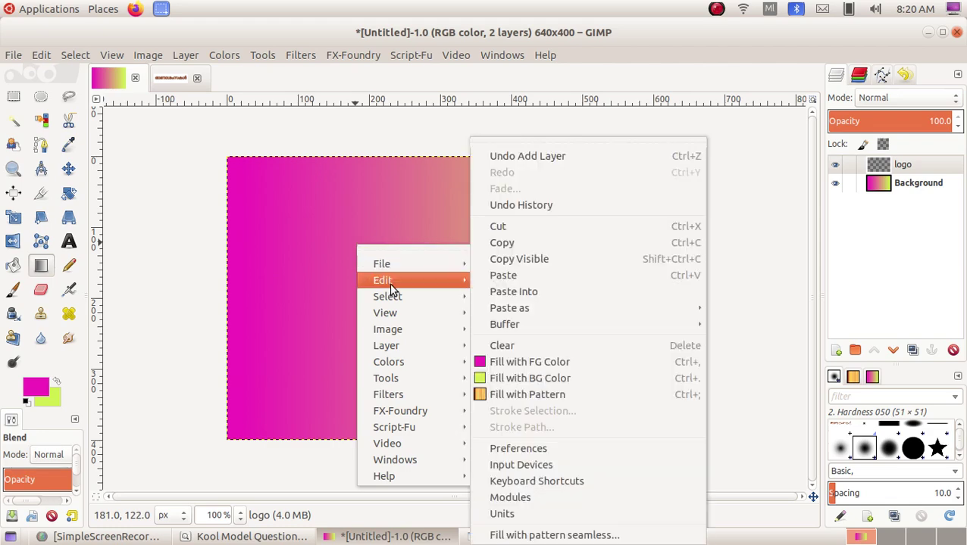
{"action": "left_click", "coordinate": [503, 276]}
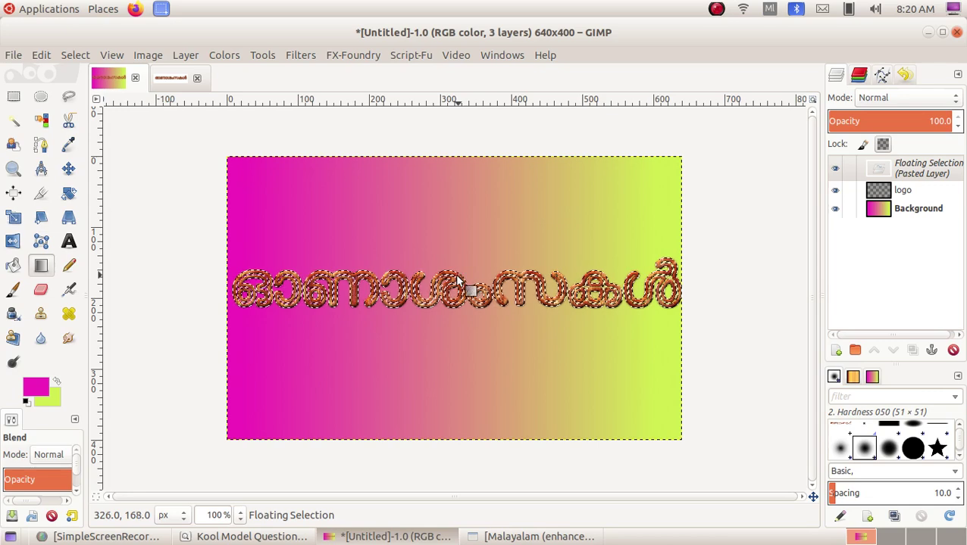
- Scale the pasted greeting smaller and anchor it into the logo layer near the card's top
{"action": "left_click", "coordinate": [15, 220]}
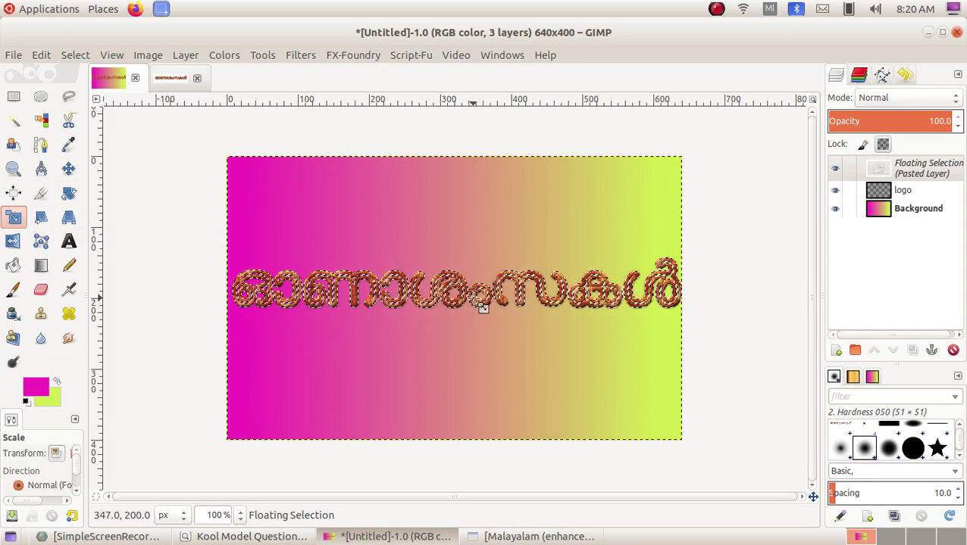
{"action": "left_click", "coordinate": [479, 303]}
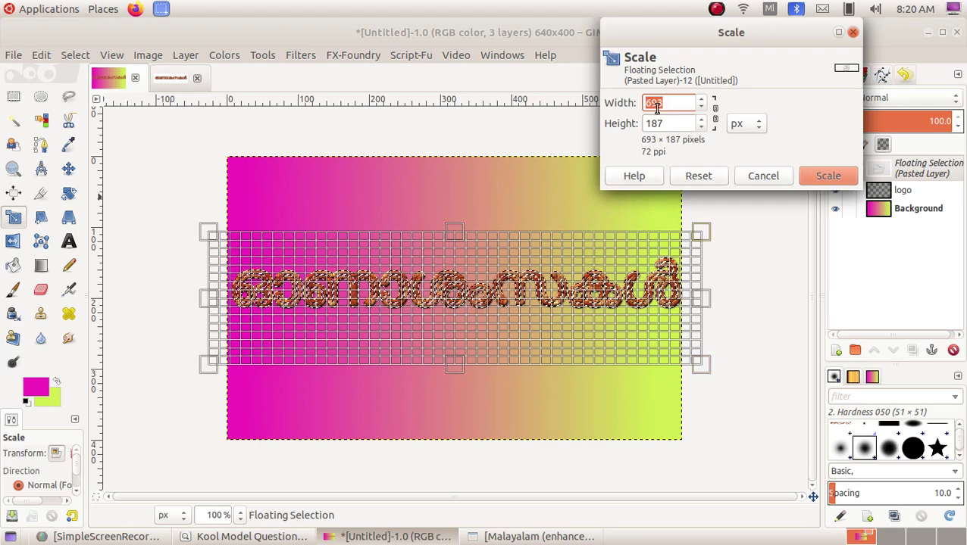
{"action": "left_click_drag", "start_coordinate": [289, 267], "coordinate": [299, 196]}
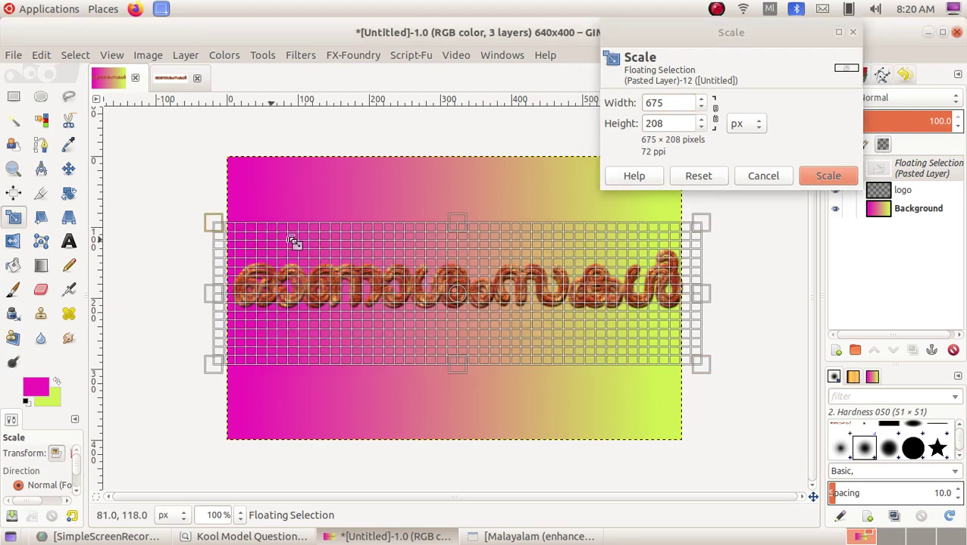
{"action": "mouse_move", "coordinate": [700, 354]}
{"action": "left_mouse_down"}
{"action": "mouse_move", "coordinate": [661, 306]}
{"action": "mouse_move", "coordinate": [662, 274]}
{"action": "left_mouse_up"}
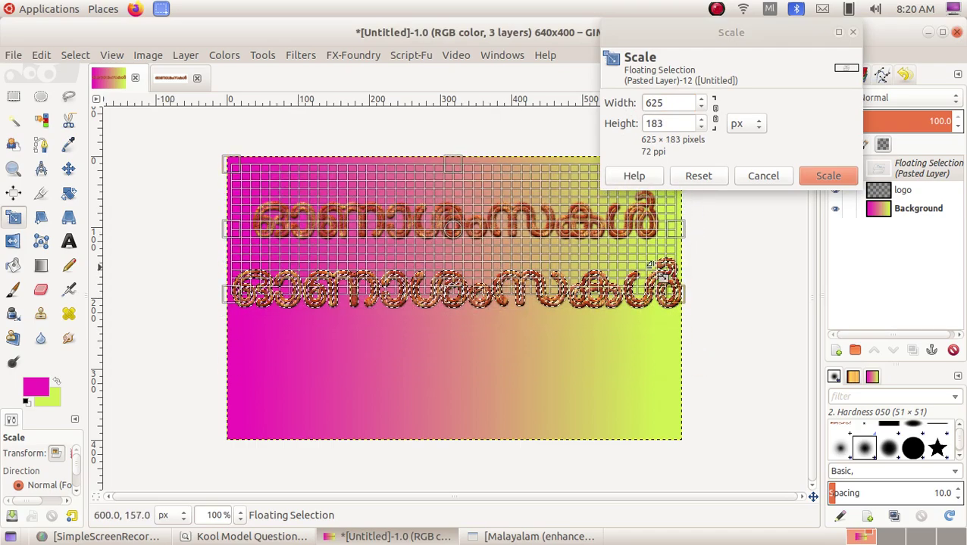
{"action": "key", "text": "ctrl+z"}
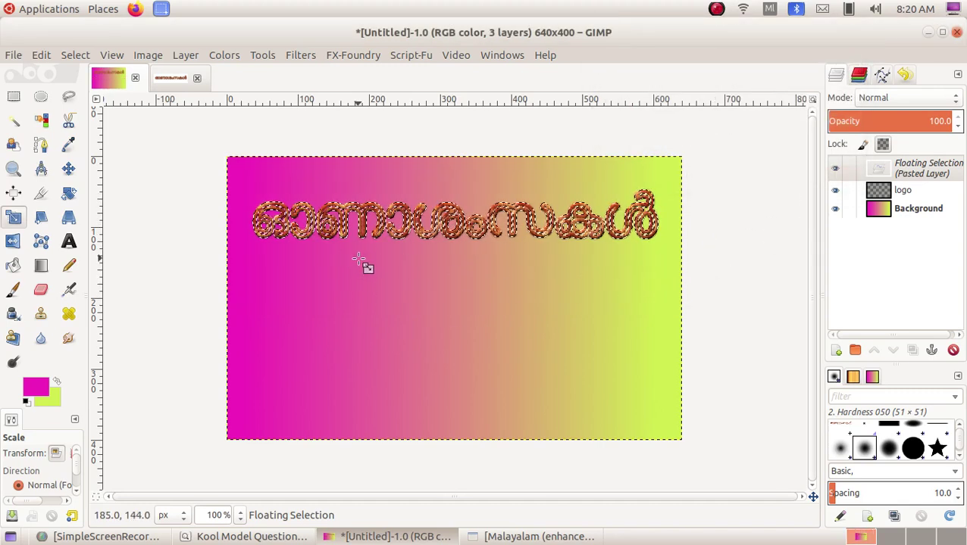
{"action": "left_click", "coordinate": [68, 172]}
{"action": "left_click", "coordinate": [339, 265]}
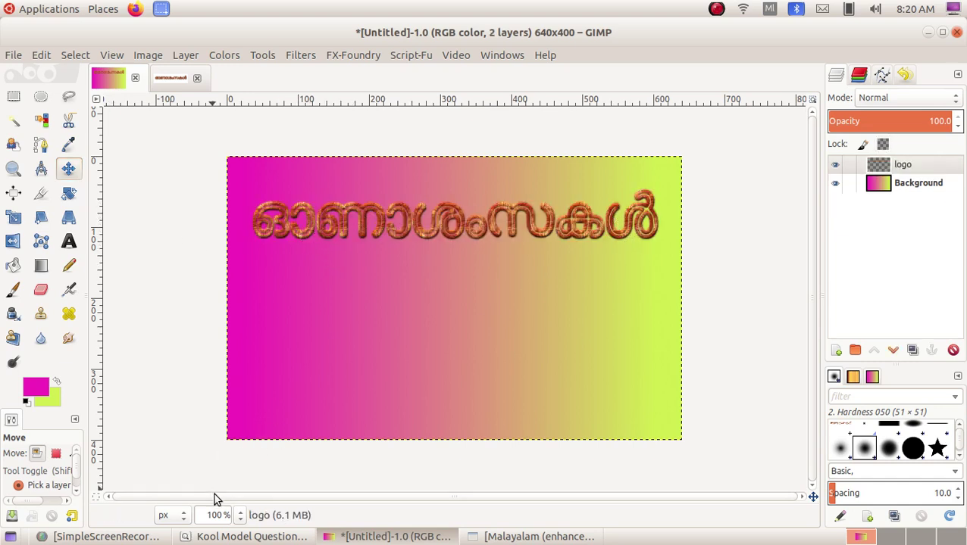
{"action": "left_click", "coordinate": [250, 535]}
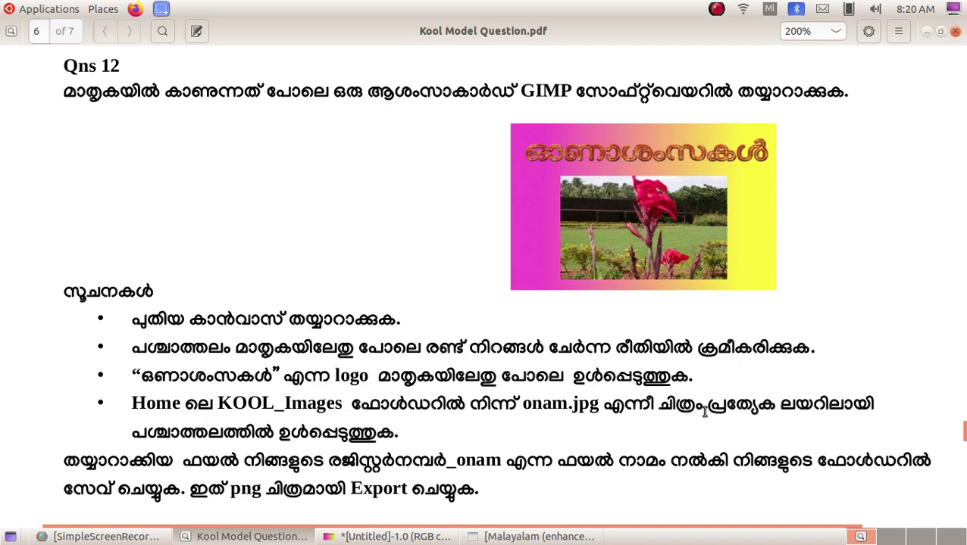
{"action": "left_click", "coordinate": [402, 536]}
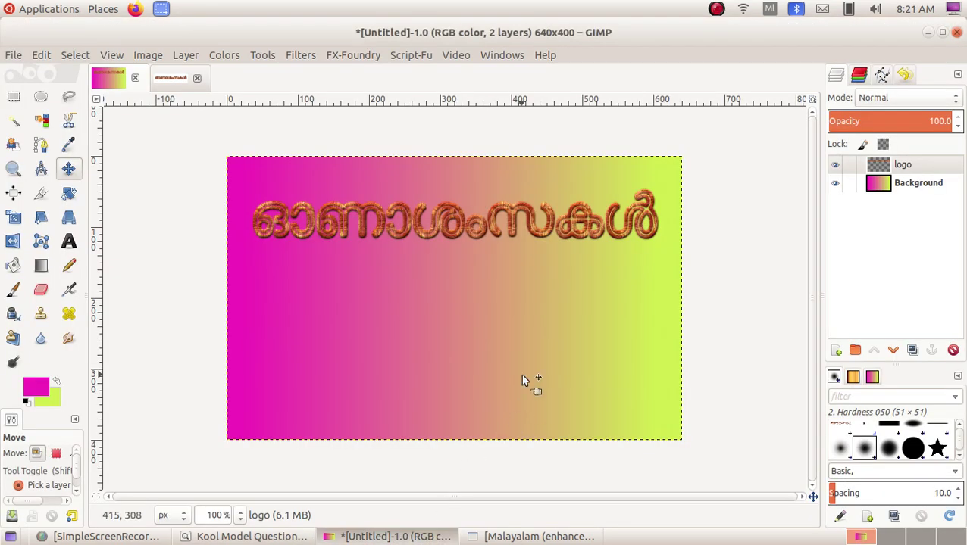
- Add a transparent layer named 'image' above the logo layer, typing in English, and select it
{"action": "left_click", "coordinate": [838, 351]}
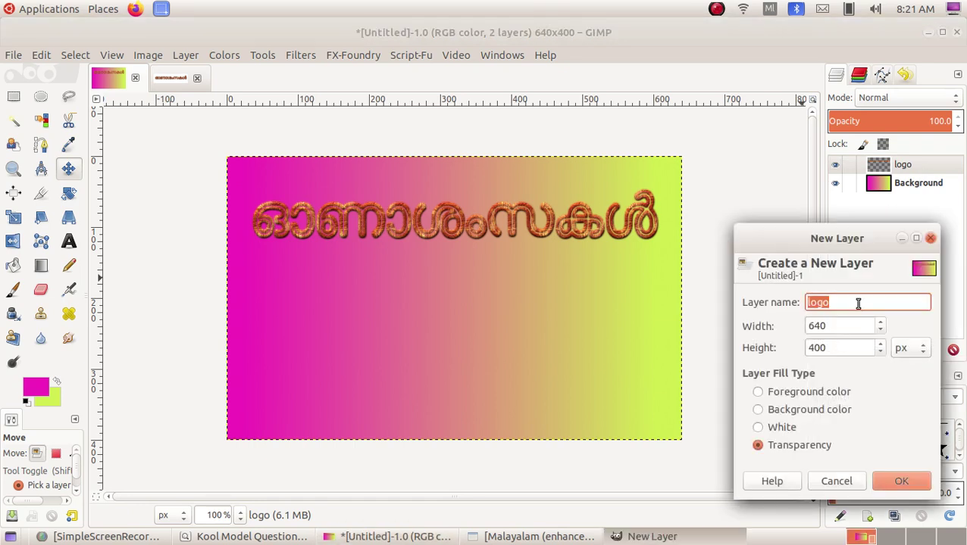
{"action": "type", "text": "ഒ"}
{"action": "key", "text": "BackSpace"}
{"action": "key", "text": "BackSpace"}
{"action": "key", "text": "BackSpace"}
{"action": "left_click", "coordinate": [770, 9]}
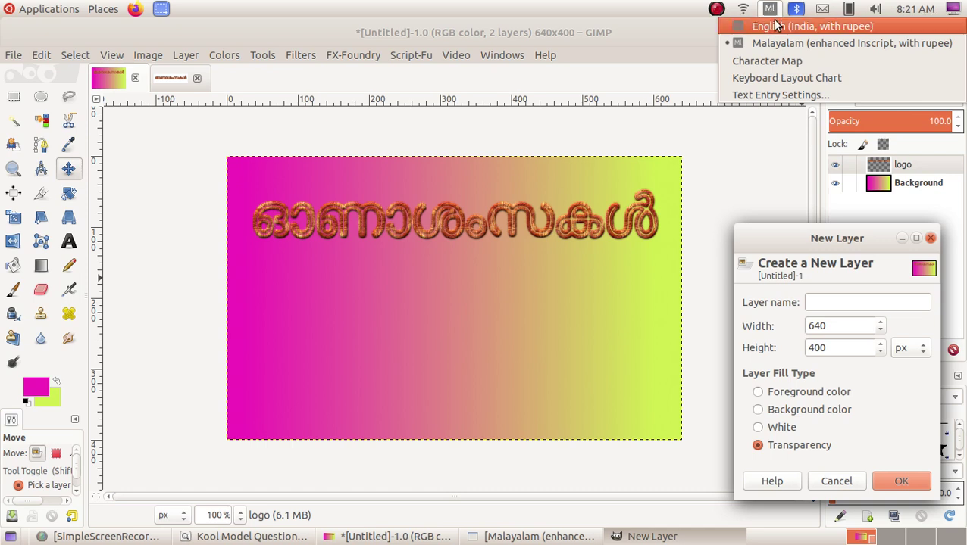
{"action": "left_click", "coordinate": [776, 28]}
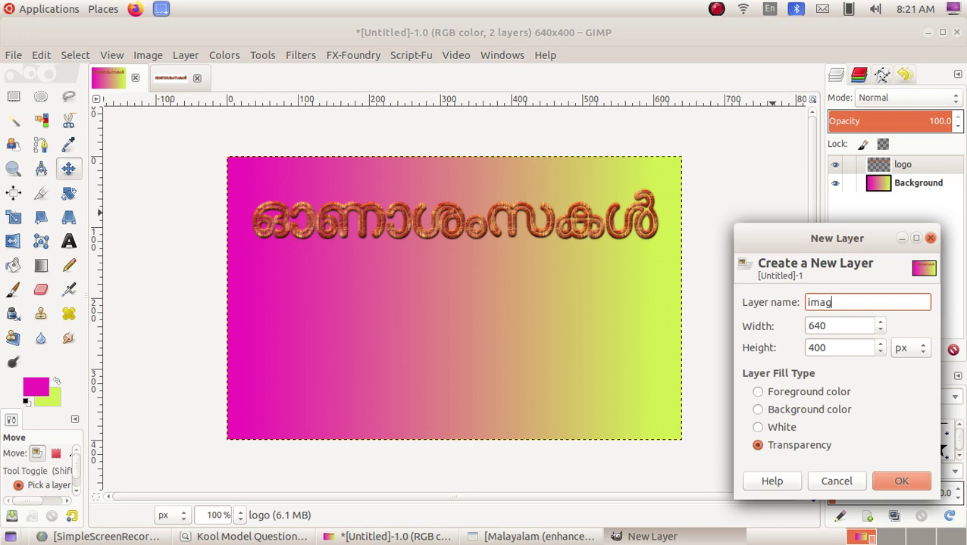
{"action": "left_click", "coordinate": [838, 305]}
{"action": "type", "text": "image"}
{"action": "left_click", "coordinate": [902, 481]}
{"action": "left_click", "coordinate": [934, 167]}
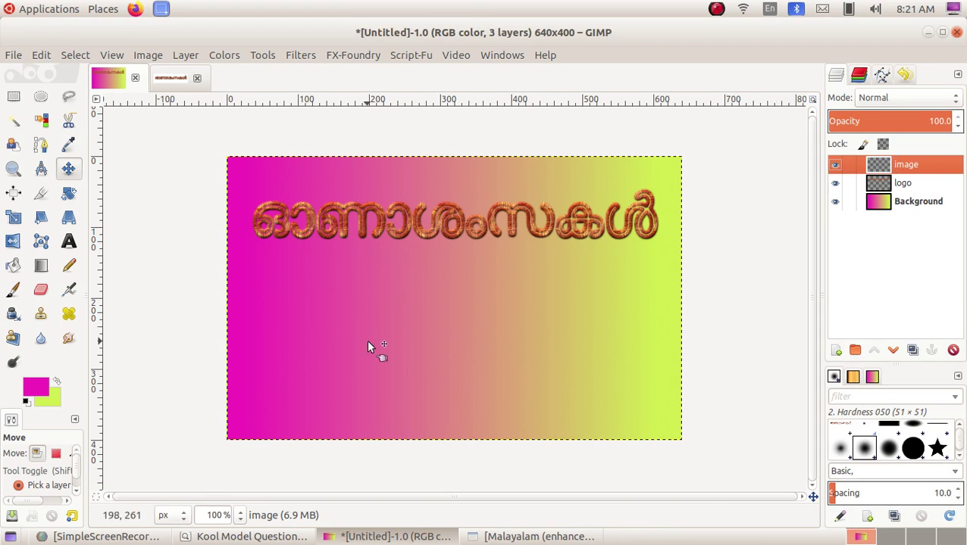
{"action": "left_click", "coordinate": [12, 54]}
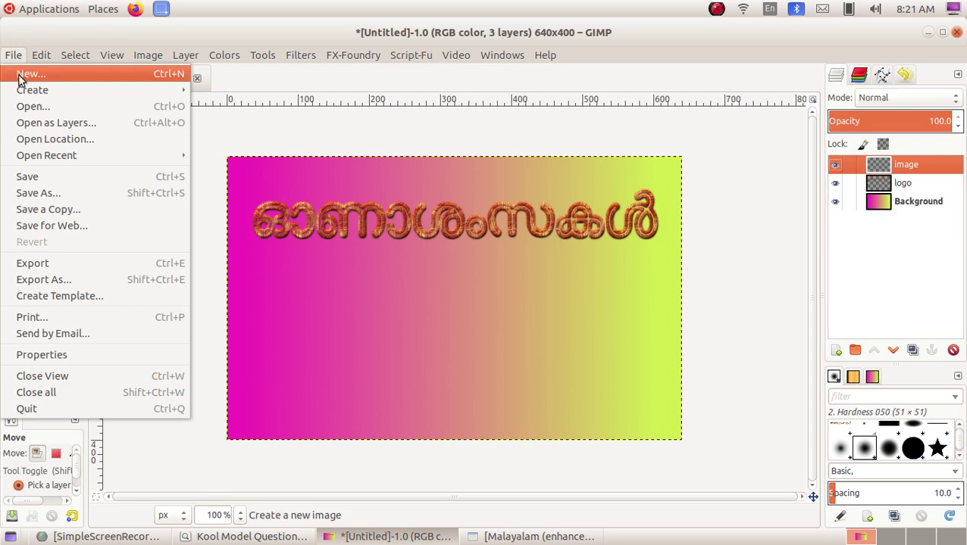
- Open onam.jpg from the KOOL_Images folder
{"action": "left_click", "coordinate": [34, 106]}
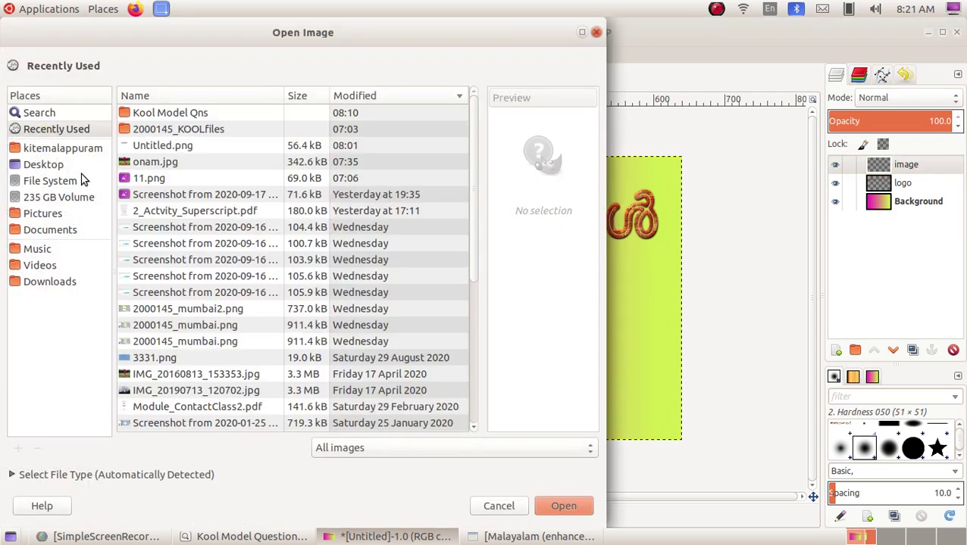
{"action": "left_click", "coordinate": [76, 149]}
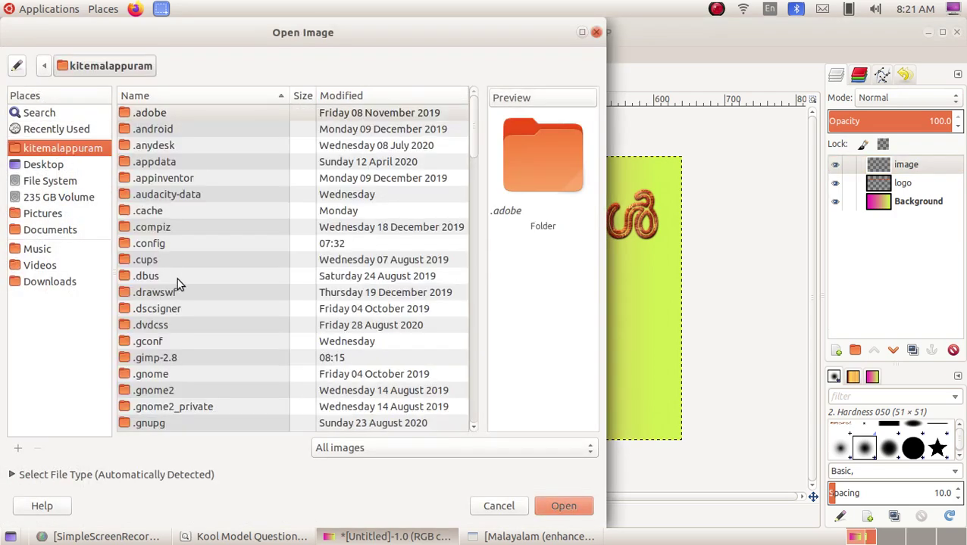
{"action": "scroll", "coordinate": [176, 278], "scroll_direction": "down", "scroll_amount": 5}
{"action": "scroll", "coordinate": [176, 277], "scroll_direction": "down", "scroll_amount": 4}
{"action": "scroll", "coordinate": [177, 278], "scroll_direction": "down", "scroll_amount": 3}
{"action": "scroll", "coordinate": [177, 278], "scroll_direction": "down", "scroll_amount": 4}
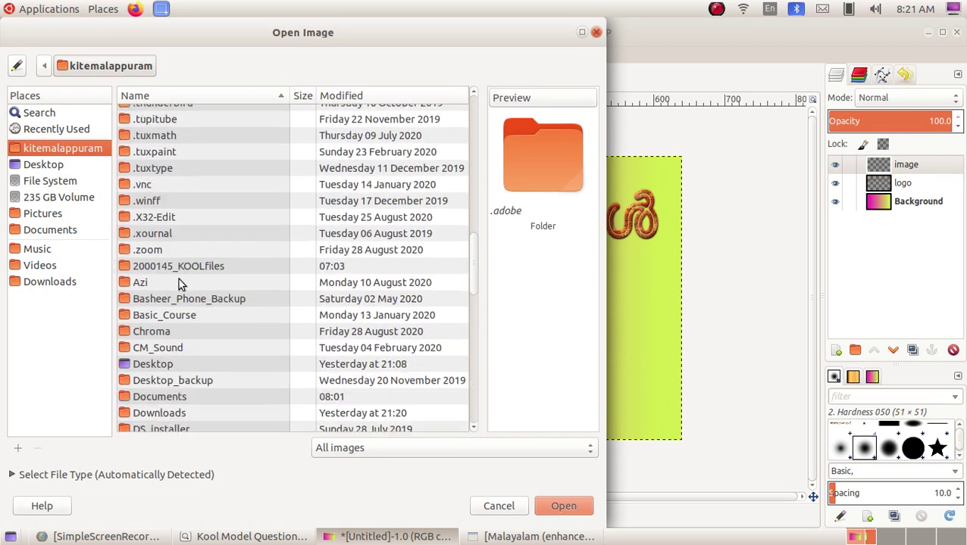
{"action": "scroll", "coordinate": [193, 364], "scroll_direction": "down", "scroll_amount": 3}
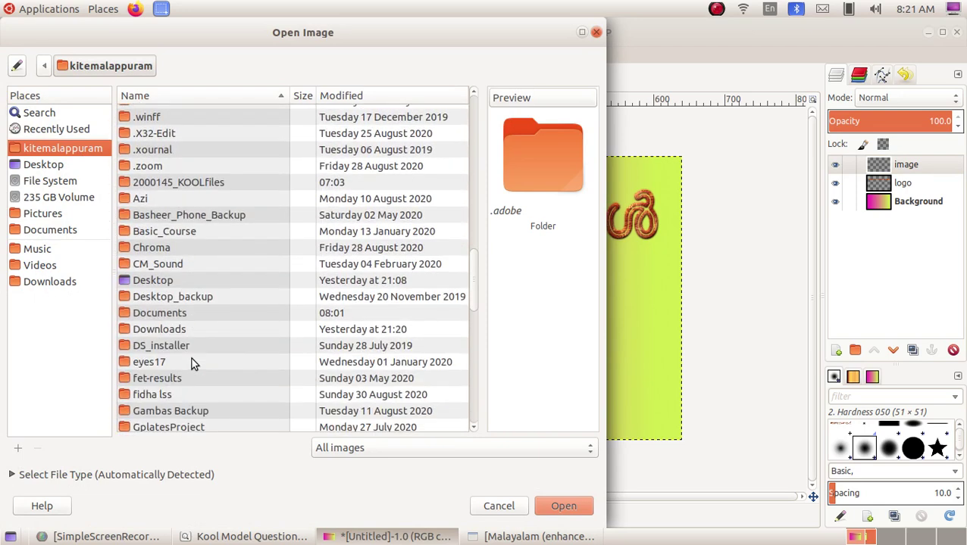
{"action": "scroll", "coordinate": [199, 339], "scroll_direction": "down", "scroll_amount": 3}
{"action": "scroll", "coordinate": [197, 347], "scroll_direction": "down", "scroll_amount": 2}
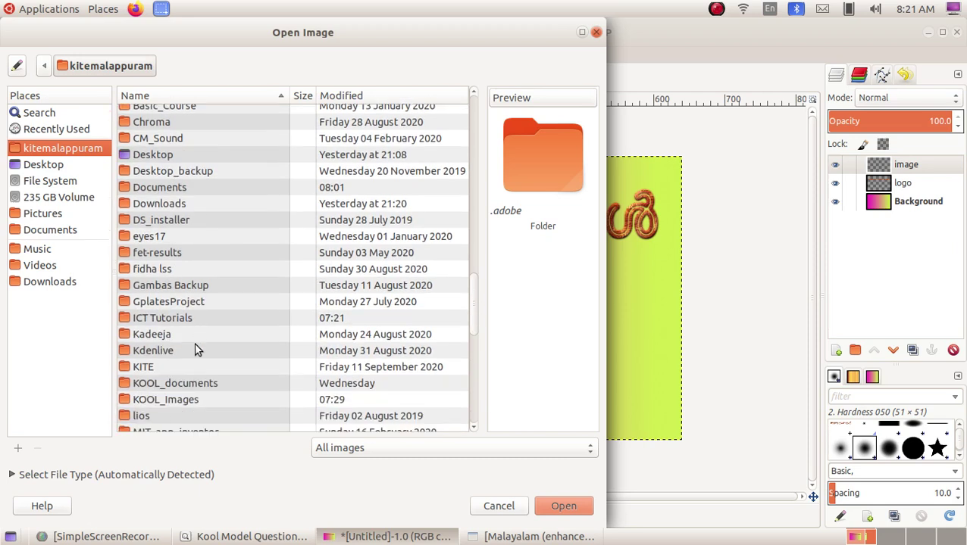
{"action": "double_click", "coordinate": [201, 400]}
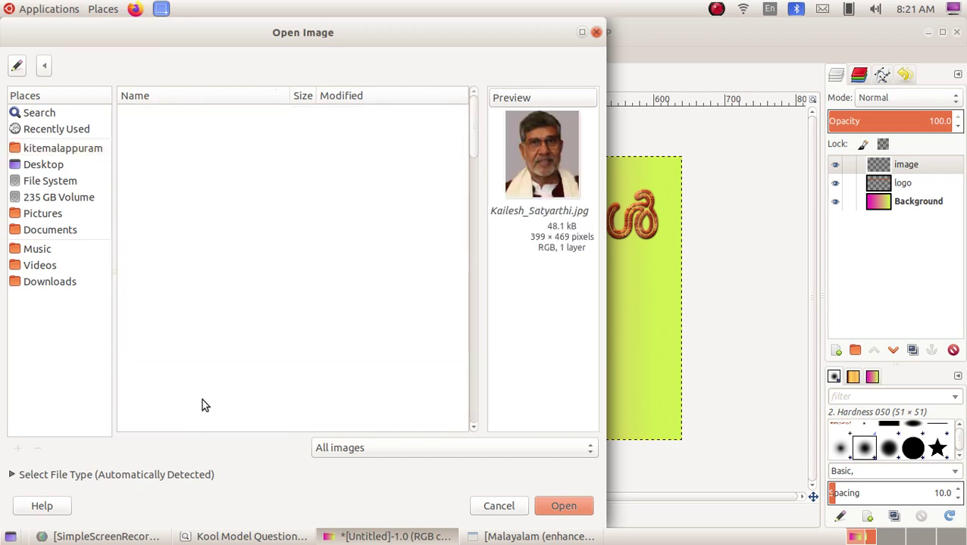
{"action": "left_click", "coordinate": [190, 180]}
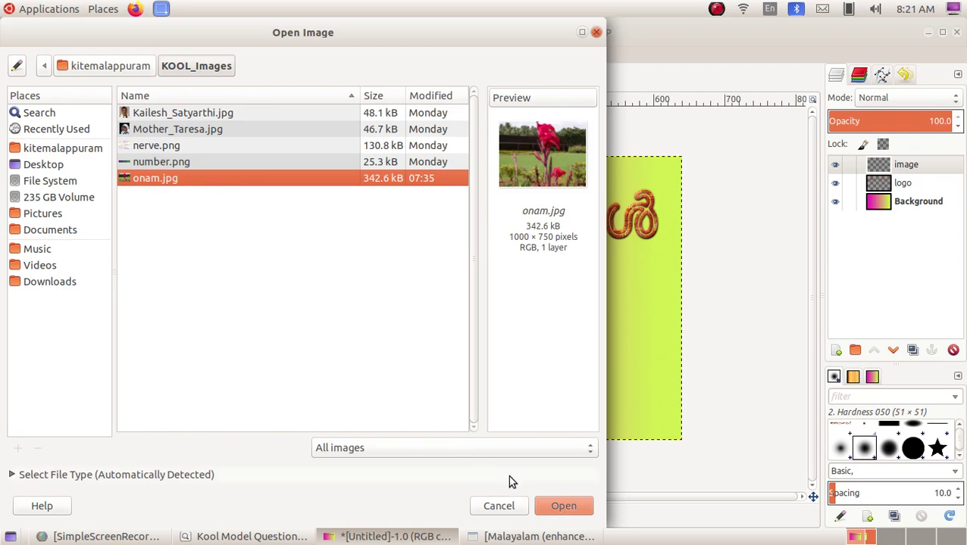
{"action": "left_click", "coordinate": [563, 506]}
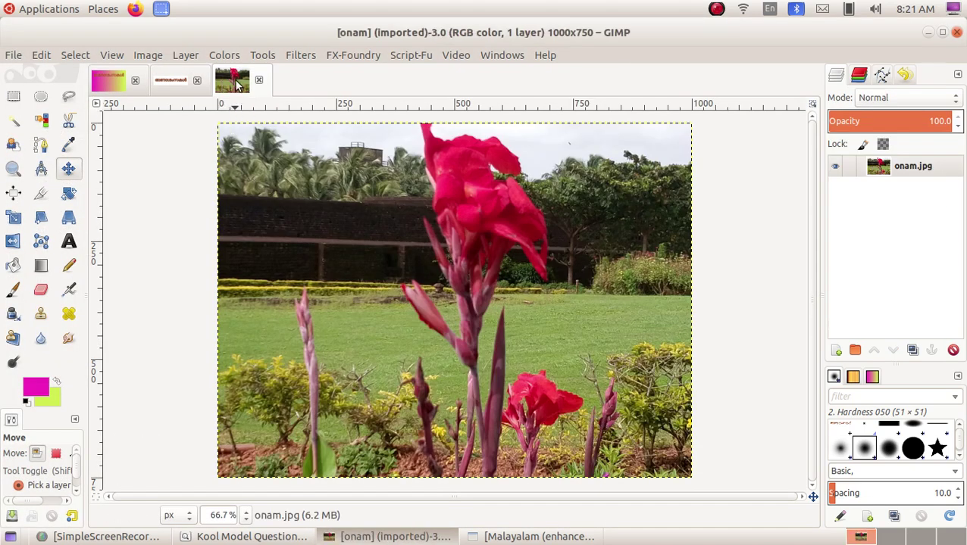
- Copy the flower photo and paste it onto the card's image layer
{"action": "right_click", "coordinate": [434, 250]}
{"action": "mouse_move", "coordinate": [459, 285]}
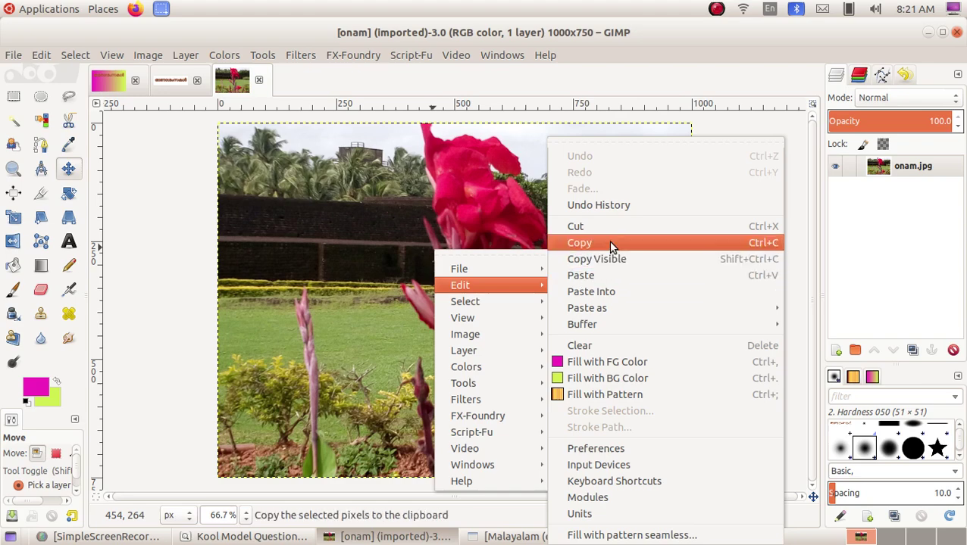
{"action": "left_click", "coordinate": [608, 243]}
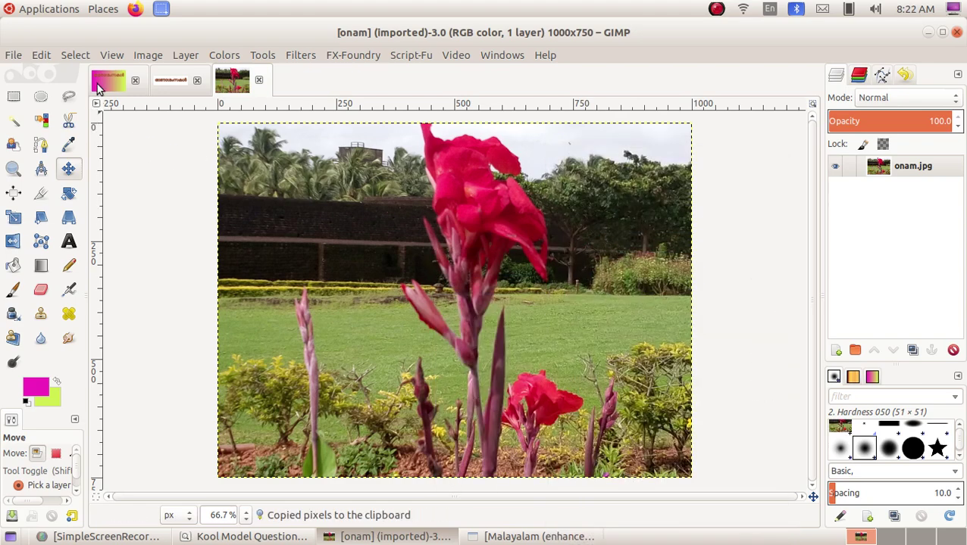
{"action": "left_click", "coordinate": [117, 79]}
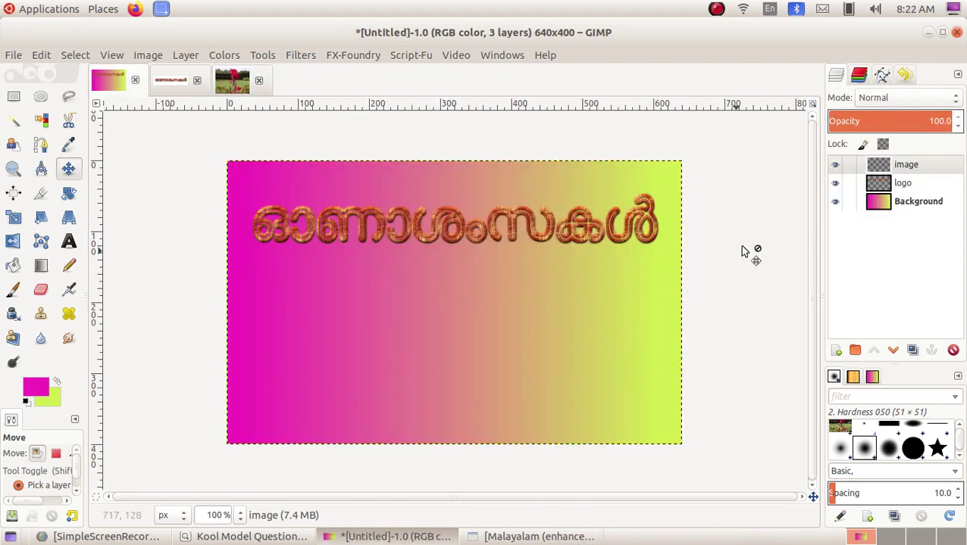
{"action": "left_click", "coordinate": [941, 172]}
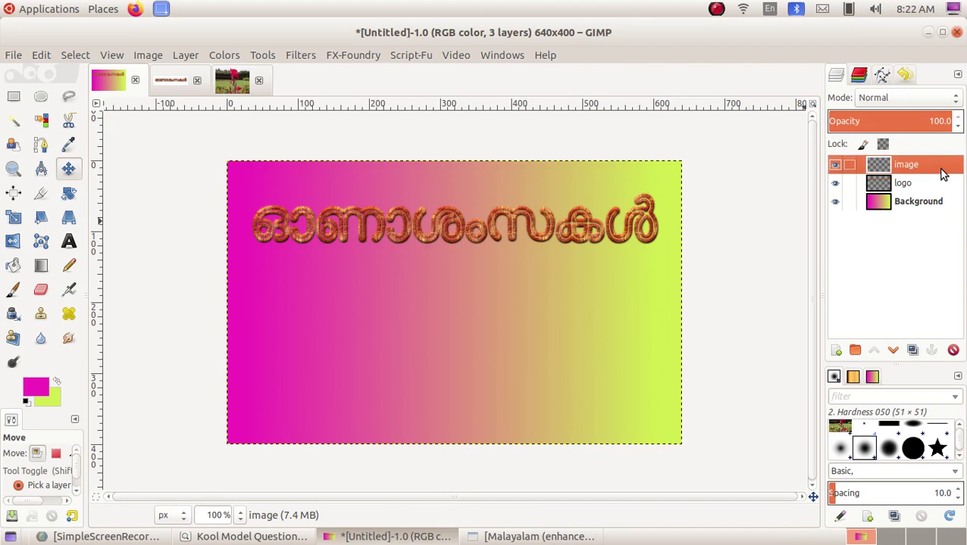
{"action": "right_click", "coordinate": [381, 301]}
{"action": "mouse_move", "coordinate": [408, 338]}
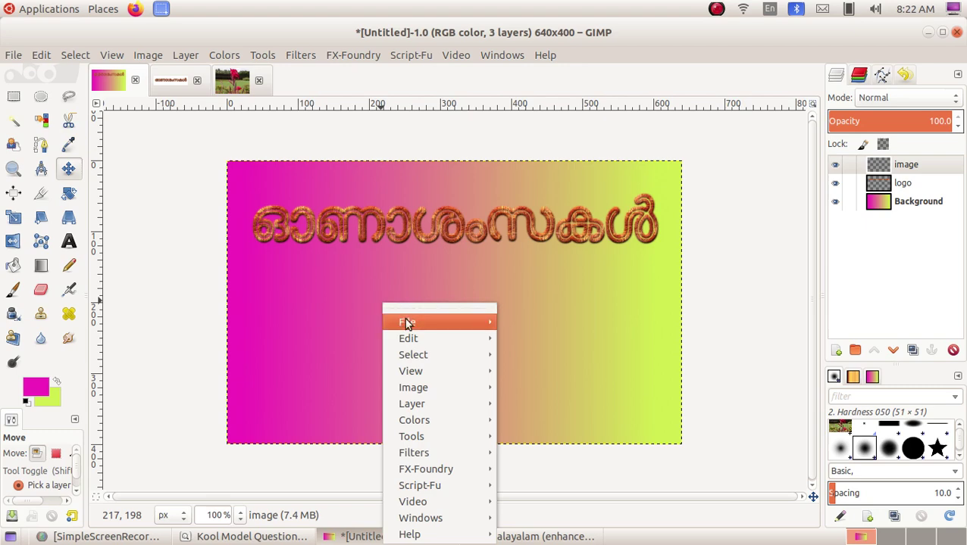
{"action": "left_click", "coordinate": [579, 278]}
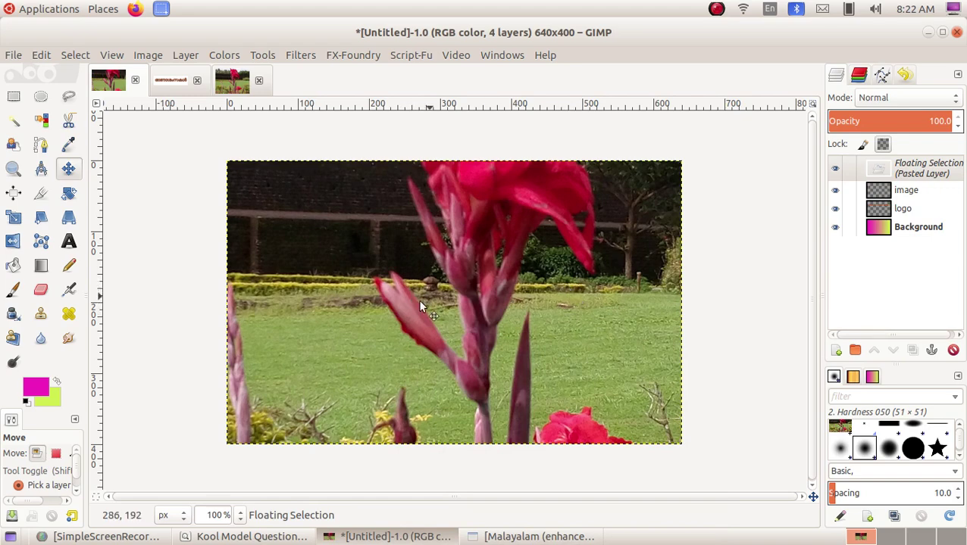
- Scale the pasted flower photo down to fit below the Malayalam logo
{"action": "left_click", "coordinate": [20, 218]}
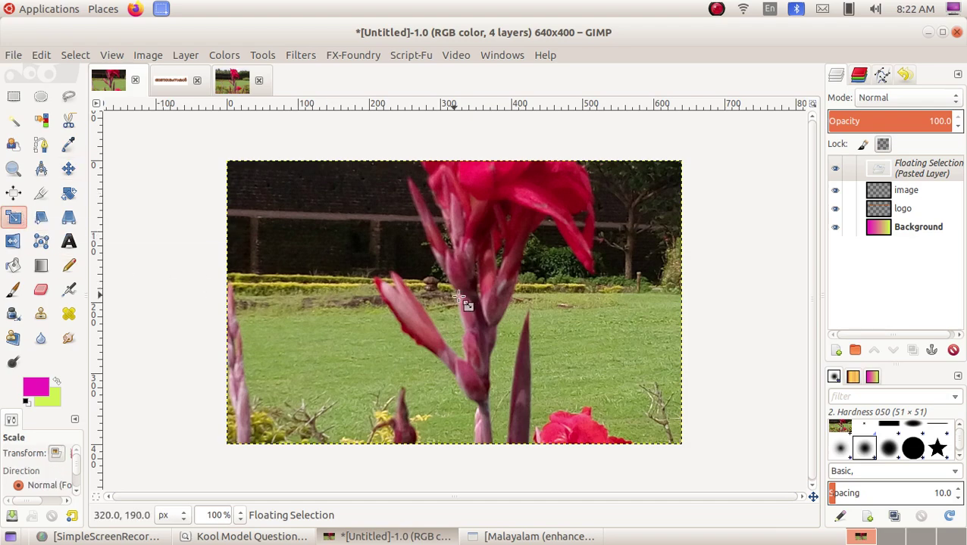
{"action": "left_click", "coordinate": [455, 302]}
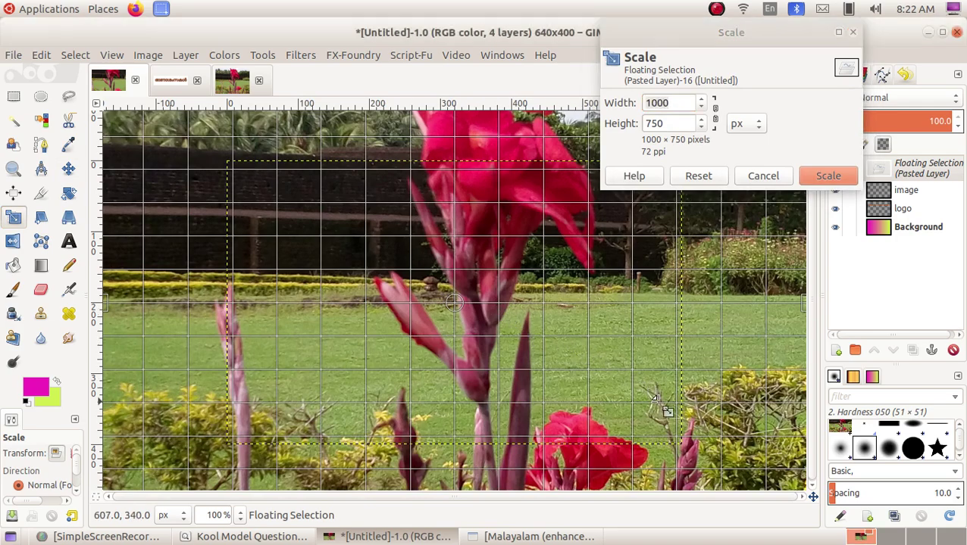
{"action": "mouse_move", "coordinate": [665, 410]}
{"action": "left_mouse_down"}
{"action": "mouse_move", "coordinate": [559, 339]}
{"action": "mouse_move", "coordinate": [340, 257]}
{"action": "mouse_move", "coordinate": [184, 162]}
{"action": "mouse_move", "coordinate": [303, 232]}
{"action": "mouse_move", "coordinate": [366, 286]}
{"action": "left_mouse_up"}
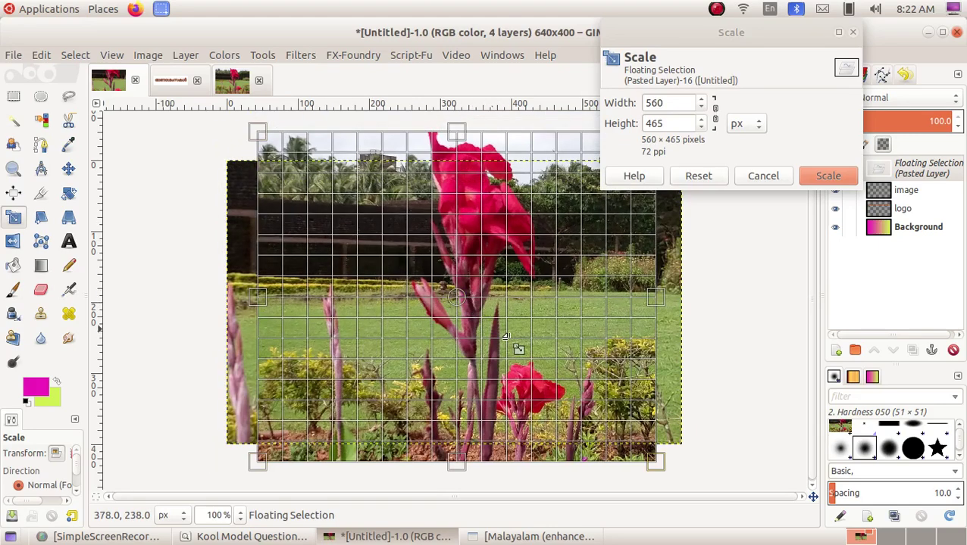
{"action": "left_click_drag", "start_coordinate": [597, 380], "coordinate": [540, 332]}
{"action": "mouse_move", "coordinate": [328, 175]}
{"action": "left_mouse_down"}
{"action": "mouse_move", "coordinate": [345, 305]}
{"action": "mouse_move", "coordinate": [372, 368]}
{"action": "mouse_move", "coordinate": [397, 343]}
{"action": "left_mouse_up"}
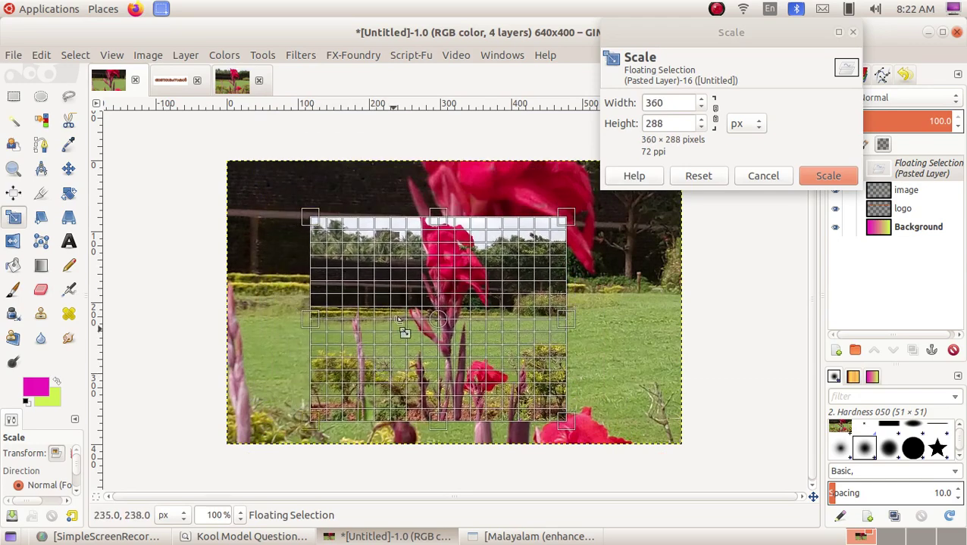
{"action": "left_click_drag", "start_coordinate": [472, 256], "coordinate": [443, 298]}
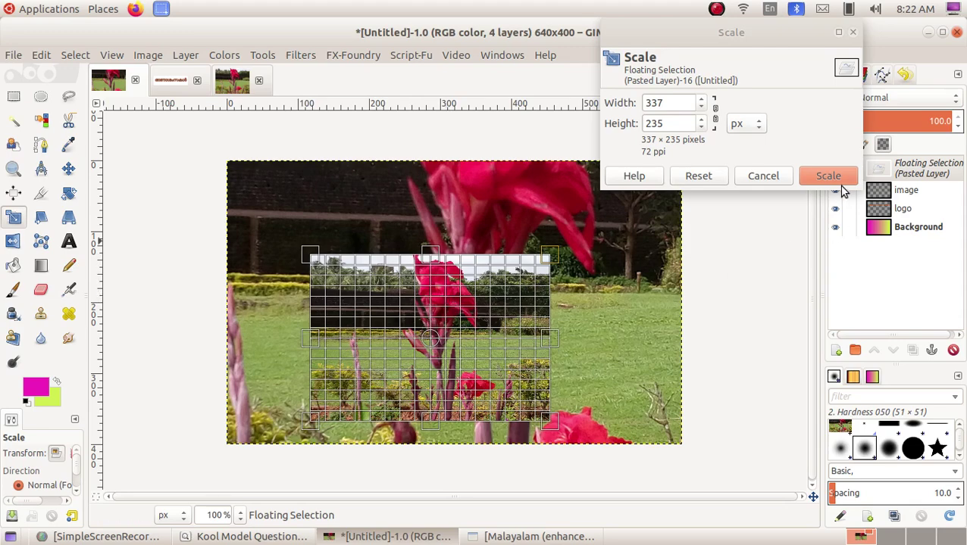
{"action": "left_click", "coordinate": [833, 179]}
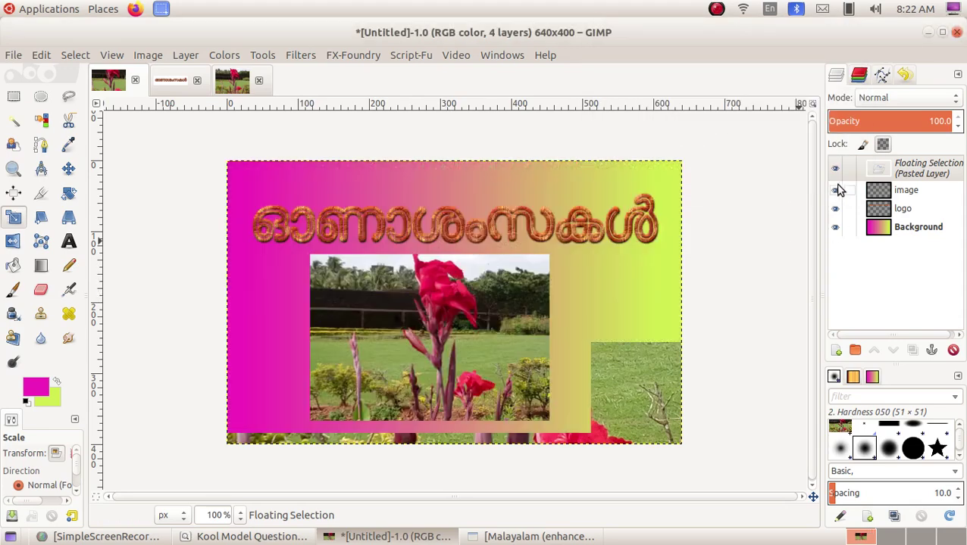
- Resize the photo to 379×222 and anchor it into the image layer
{"action": "left_click", "coordinate": [368, 301]}
{"action": "mouse_move", "coordinate": [515, 372]}
{"action": "left_mouse_down"}
{"action": "mouse_move", "coordinate": [527, 387]}
{"action": "mouse_move", "coordinate": [542, 384]}
{"action": "left_mouse_up"}
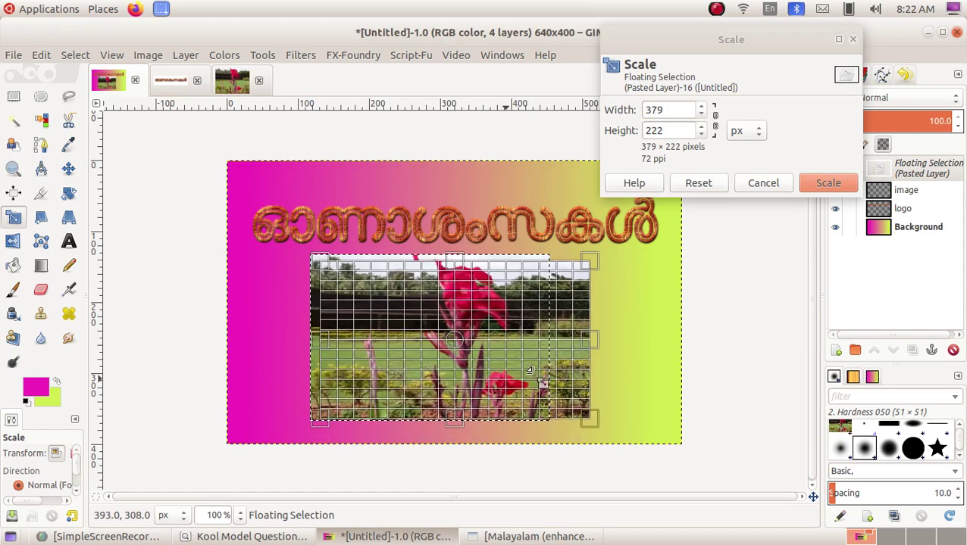
{"action": "left_click", "coordinate": [827, 183]}
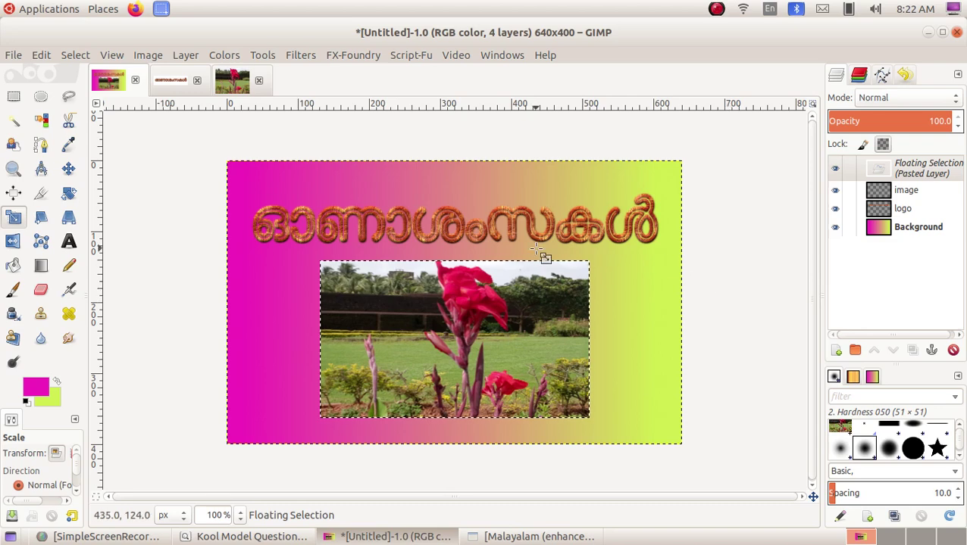
{"action": "left_click", "coordinate": [68, 169]}
{"action": "left_click", "coordinate": [296, 191]}
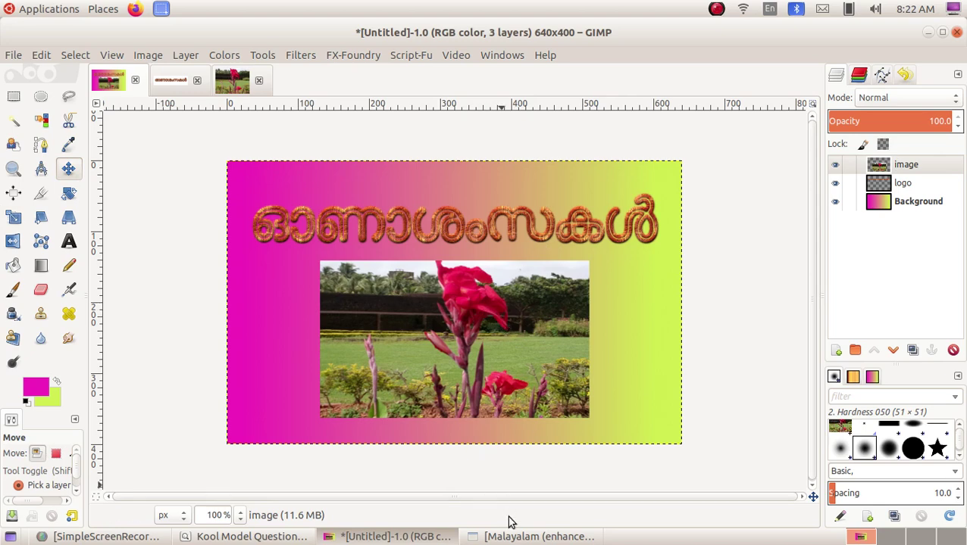
{"action": "left_click", "coordinate": [275, 539]}
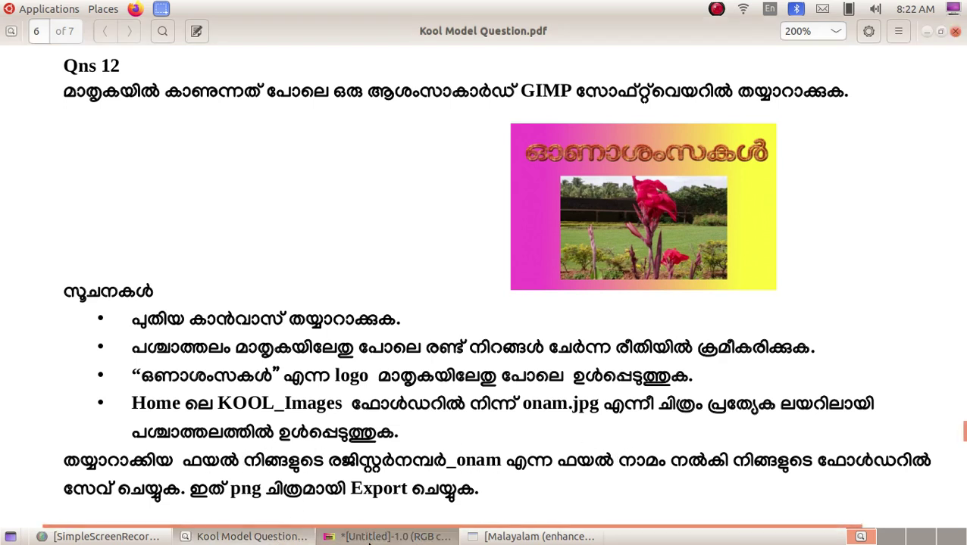
- Return from the question paper to the finished Onam card in GIMP
{"action": "left_click", "coordinate": [393, 537]}
{"action": "left_click", "coordinate": [15, 55]}
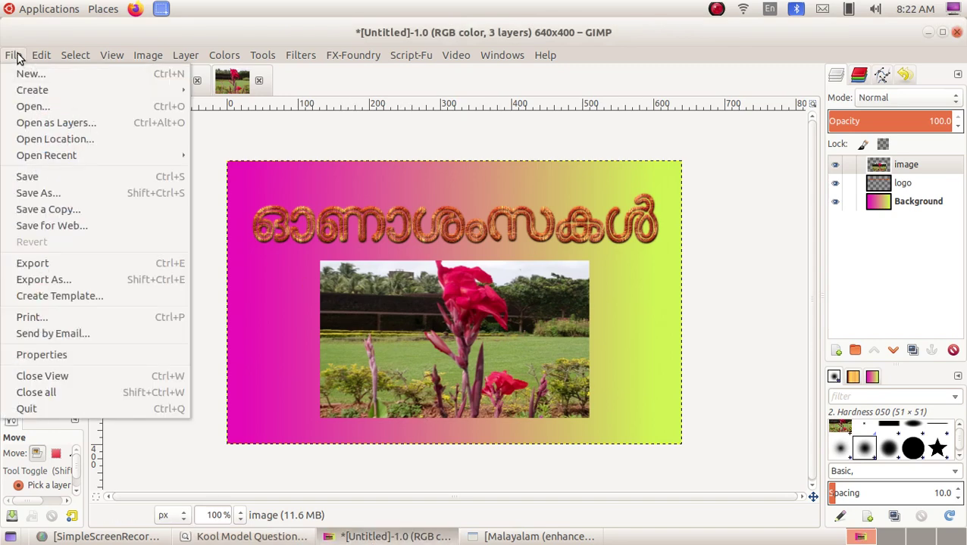
- Start Save As and choose the register-number KOOLfiles folder as the save location
{"action": "left_click", "coordinate": [55, 176]}
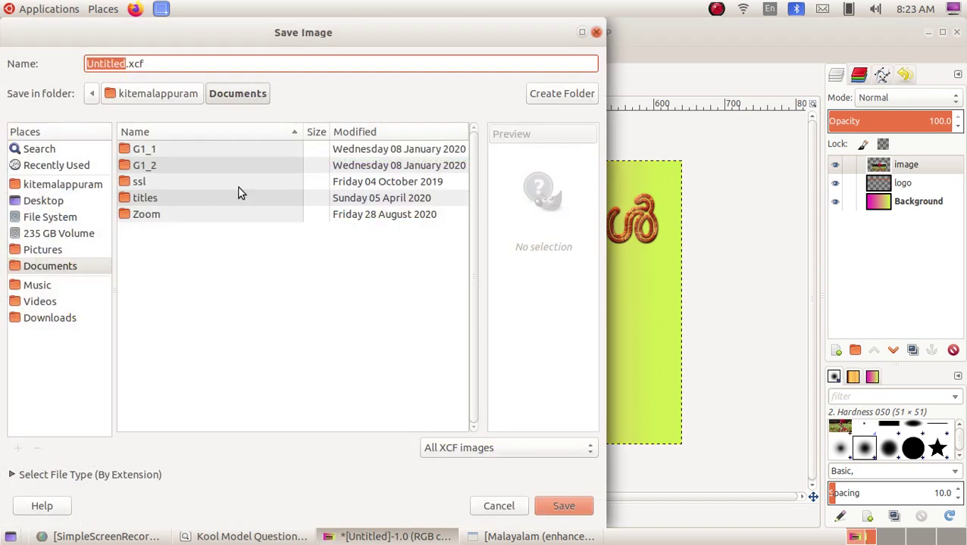
{"action": "left_click", "coordinate": [67, 184]}
{"action": "scroll", "coordinate": [187, 274], "scroll_direction": "down", "scroll_amount": 6}
{"action": "scroll", "coordinate": [188, 275], "scroll_direction": "down", "scroll_amount": 7}
{"action": "scroll", "coordinate": [187, 275], "scroll_direction": "down", "scroll_amount": 4}
{"action": "scroll", "coordinate": [188, 275], "scroll_direction": "down", "scroll_amount": 5}
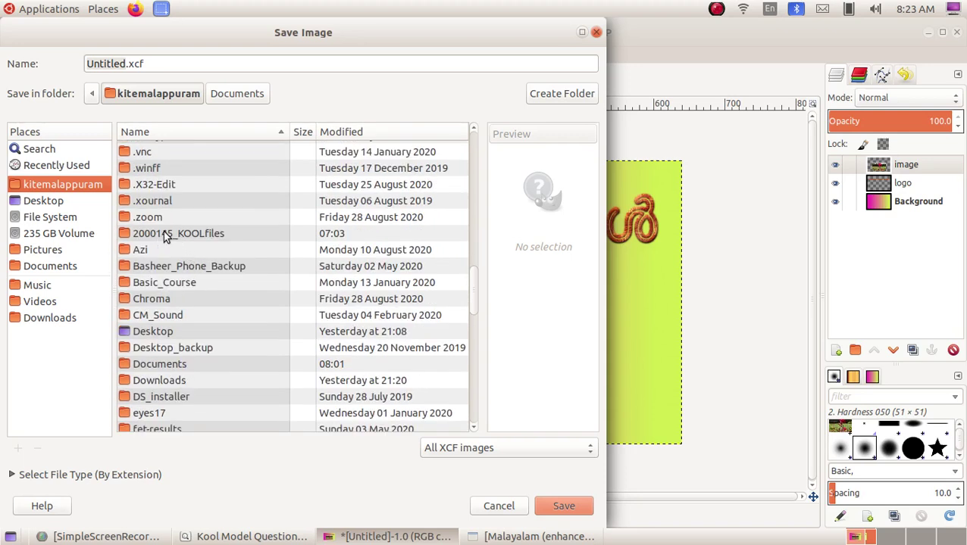
{"action": "double_click", "coordinate": [182, 235]}
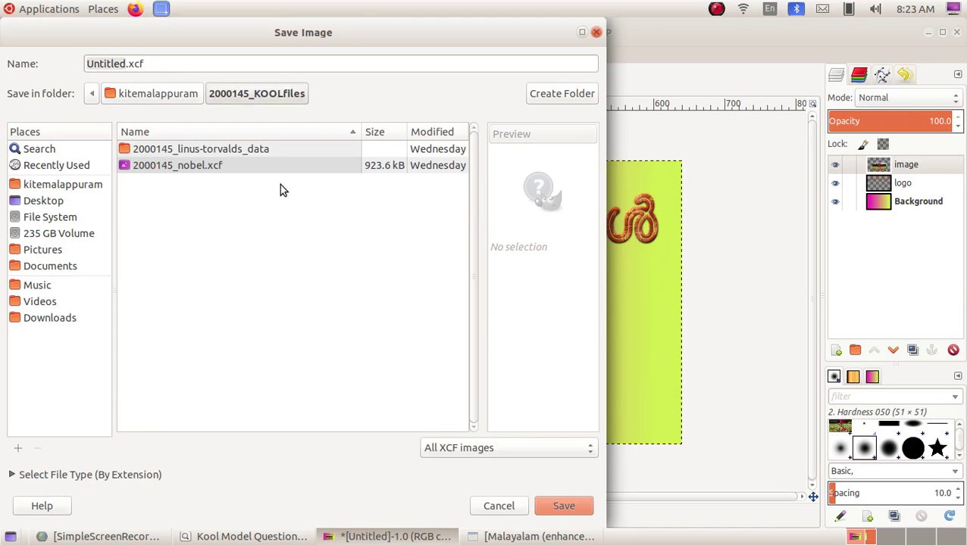
{"action": "type", "text": "2"}
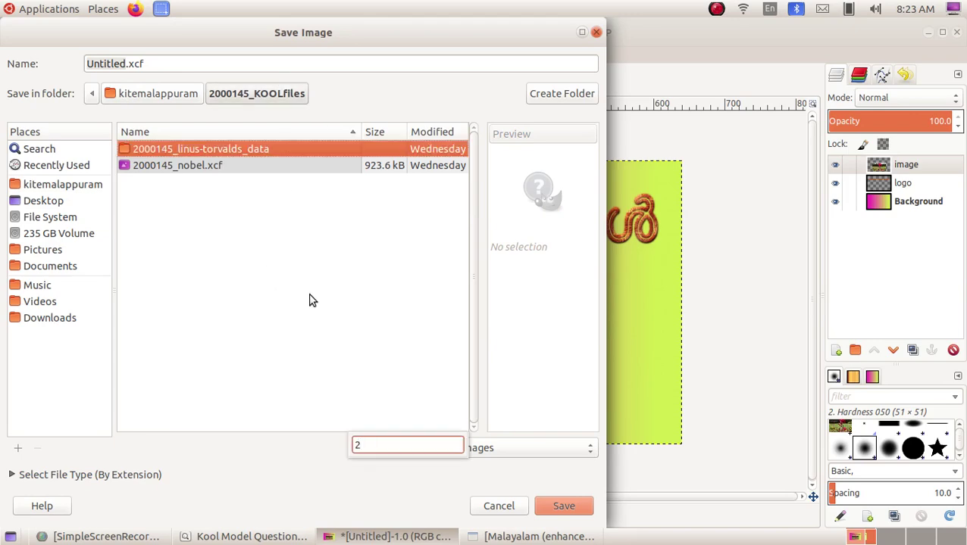
{"action": "left_click", "coordinate": [206, 149]}
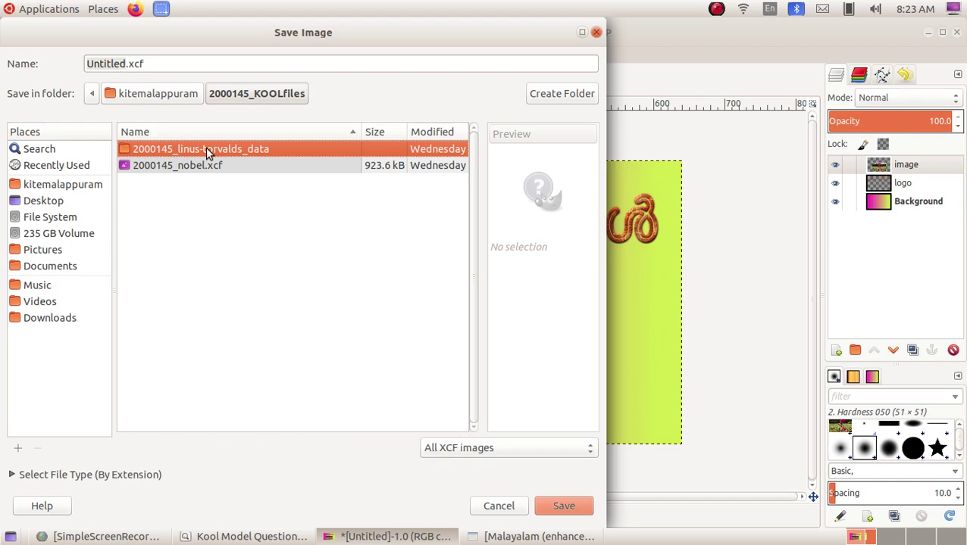
- Replace 'Untitled' with the register-number_onam name and save the card as XCF
{"action": "left_click", "coordinate": [106, 63]}
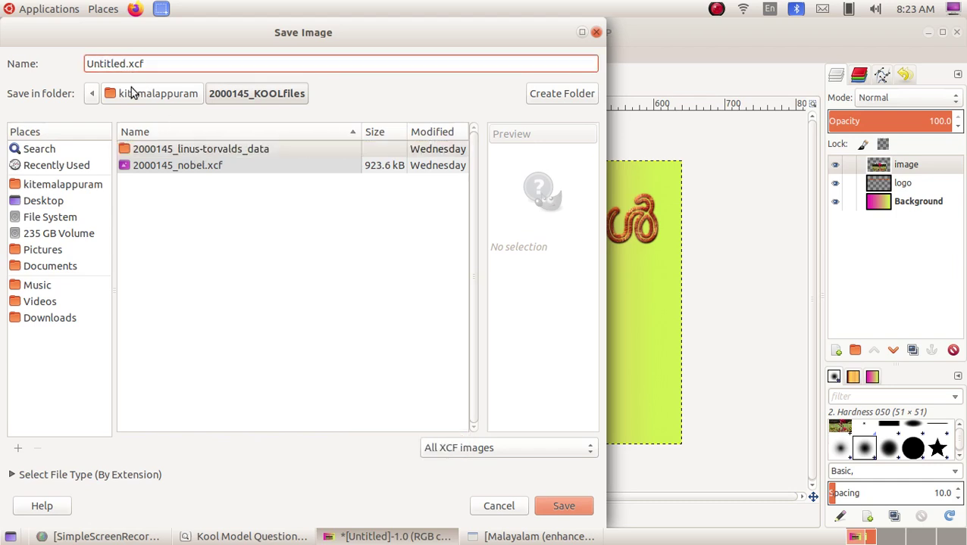
{"action": "key", "text": "Right"}
{"action": "key", "text": "Right"}
{"action": "key", "text": "Right"}
{"action": "key", "text": "Right"}
{"action": "key", "text": "BackSpace"}
{"action": "key", "text": "BackSpace"}
{"action": "key", "text": "BackSpace"}
{"action": "key", "text": "BackSpace"}
{"action": "key", "text": "BackSpace"}
{"action": "key", "text": "BackSpace"}
{"action": "key", "text": "BackSpace"}
{"action": "key", "text": "BackSpace"}
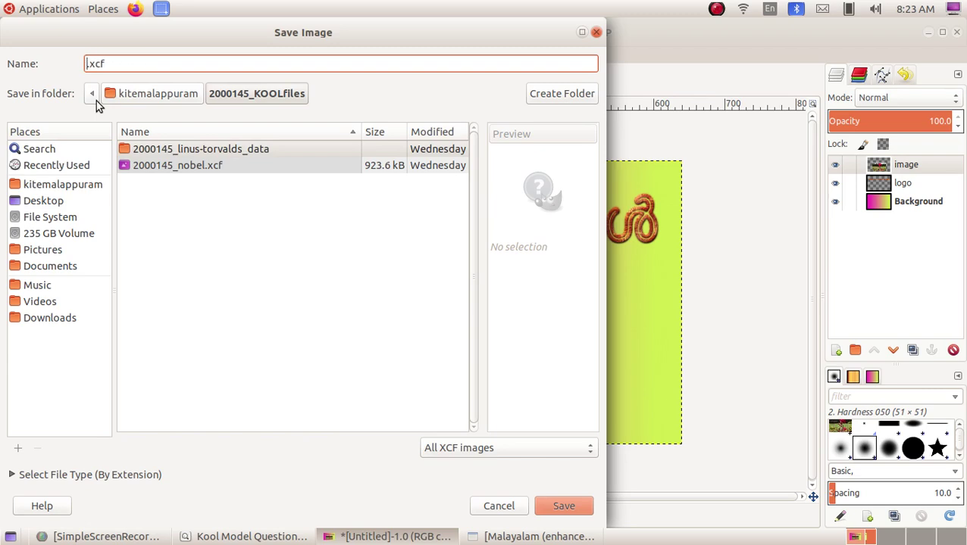
{"action": "type", "text": "2000145_o"}
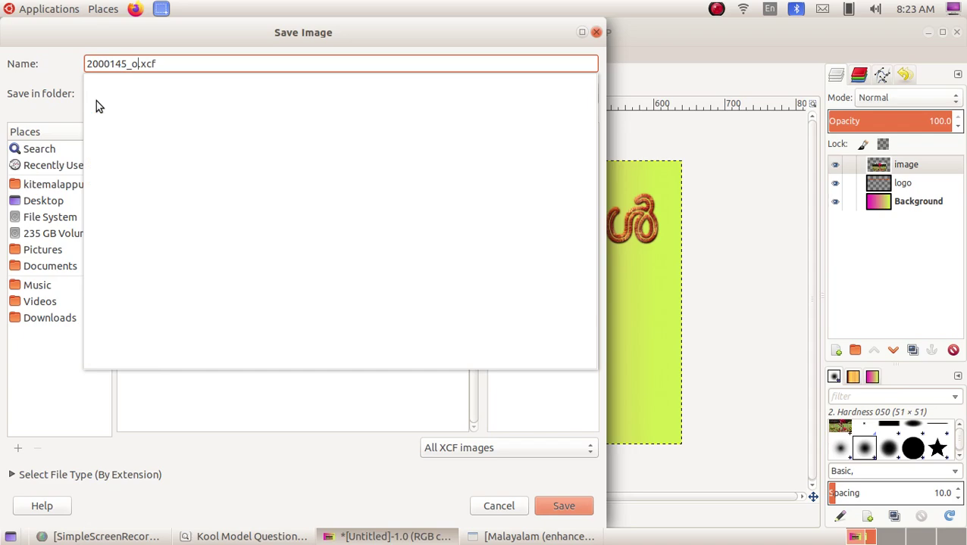
{"action": "type", "text": "nam"}
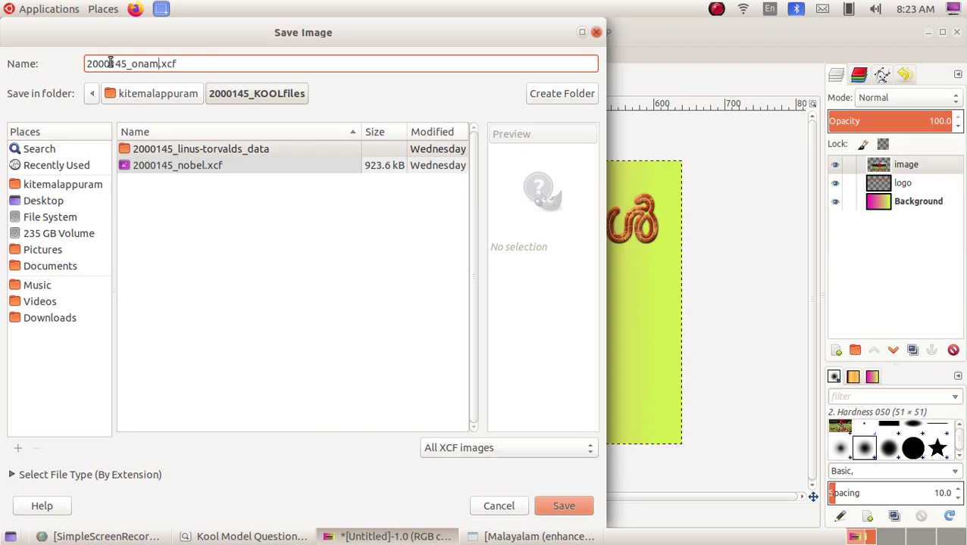
{"action": "left_click", "coordinate": [553, 508]}
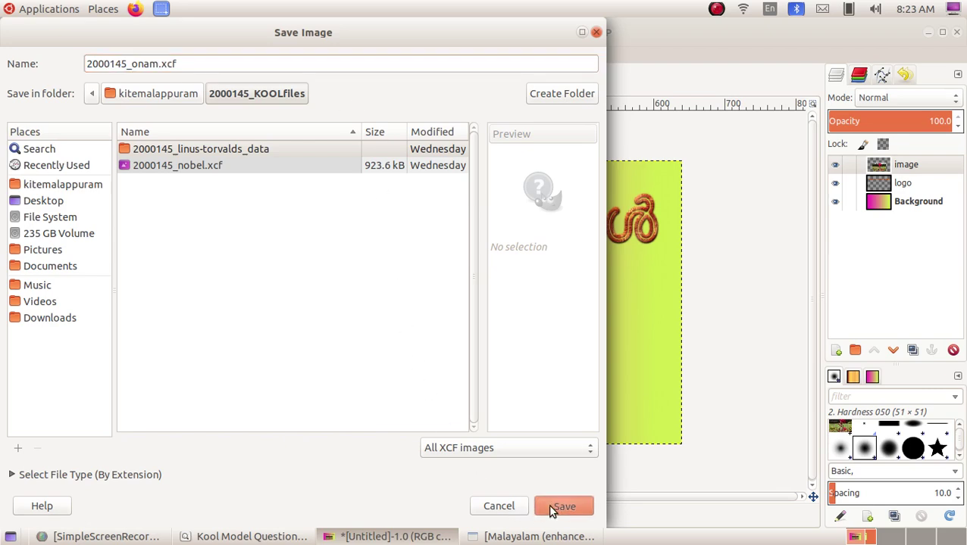
{"action": "left_click", "coordinate": [250, 537]}
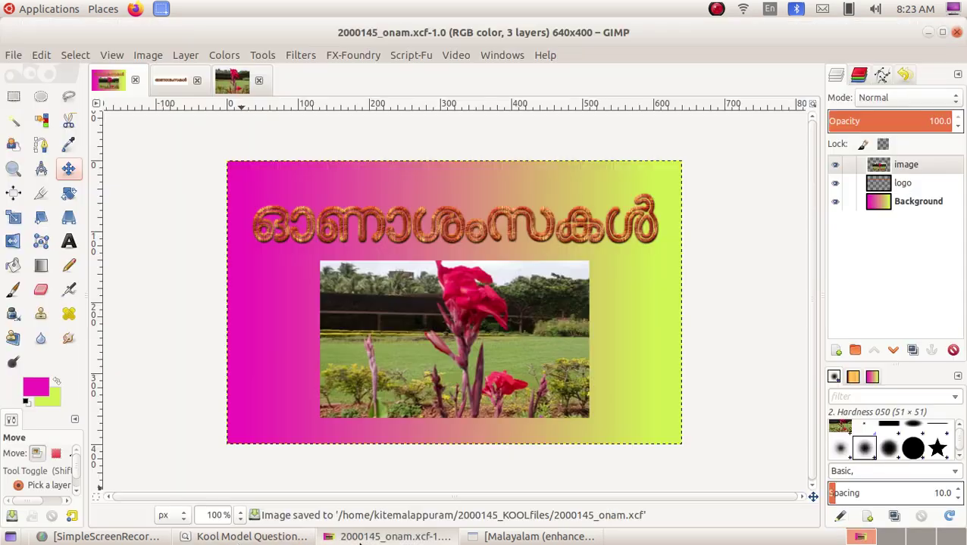
{"action": "left_click", "coordinate": [394, 536]}
- Export the card as 2000145_onam.png in 2000145_KOOLfiles, accepting PNG compression level 9
{"action": "left_click", "coordinate": [14, 55]}
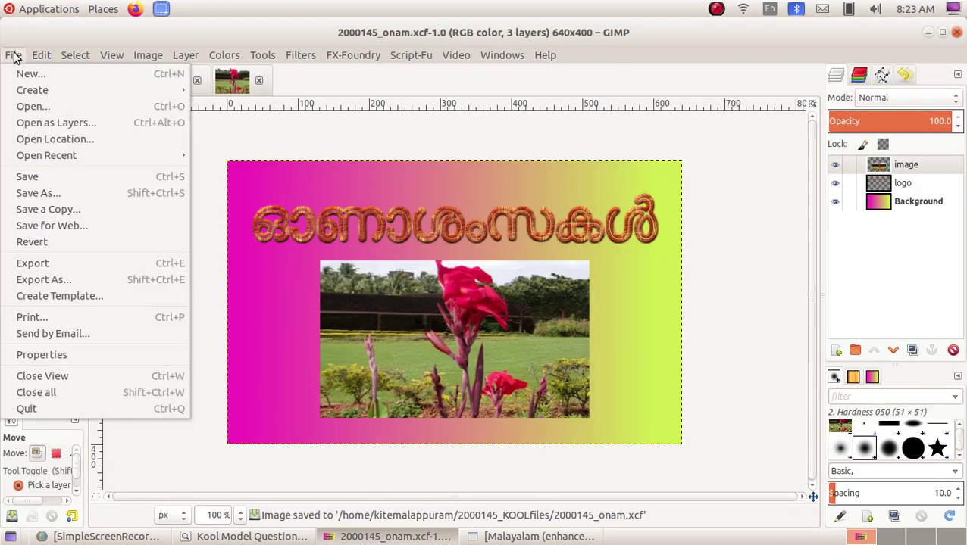
{"action": "left_click", "coordinate": [92, 277]}
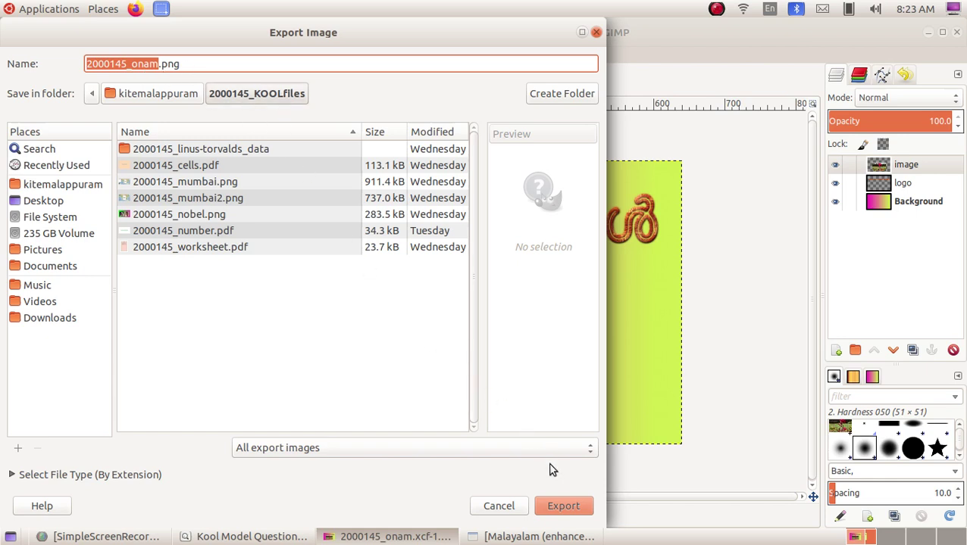
{"action": "left_click", "coordinate": [568, 509]}
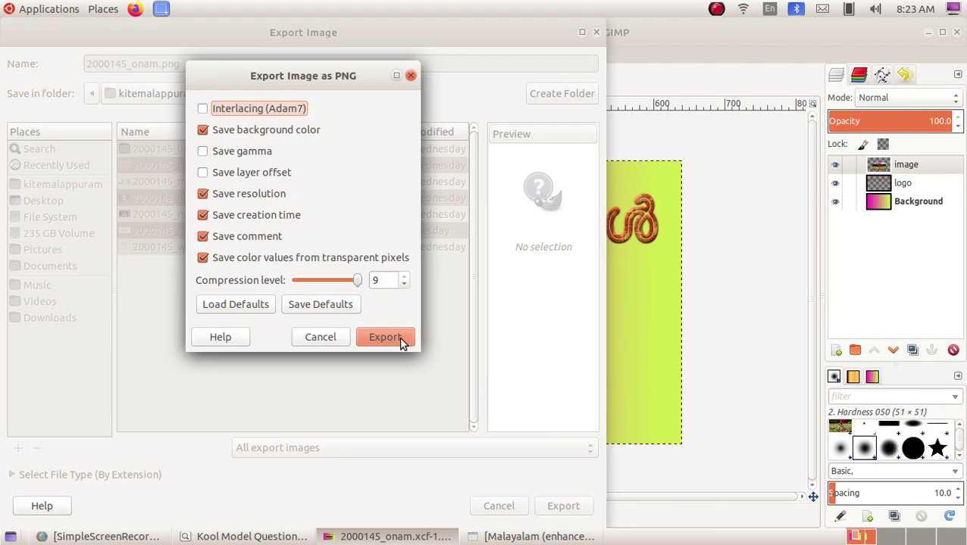
{"action": "left_click", "coordinate": [399, 340]}
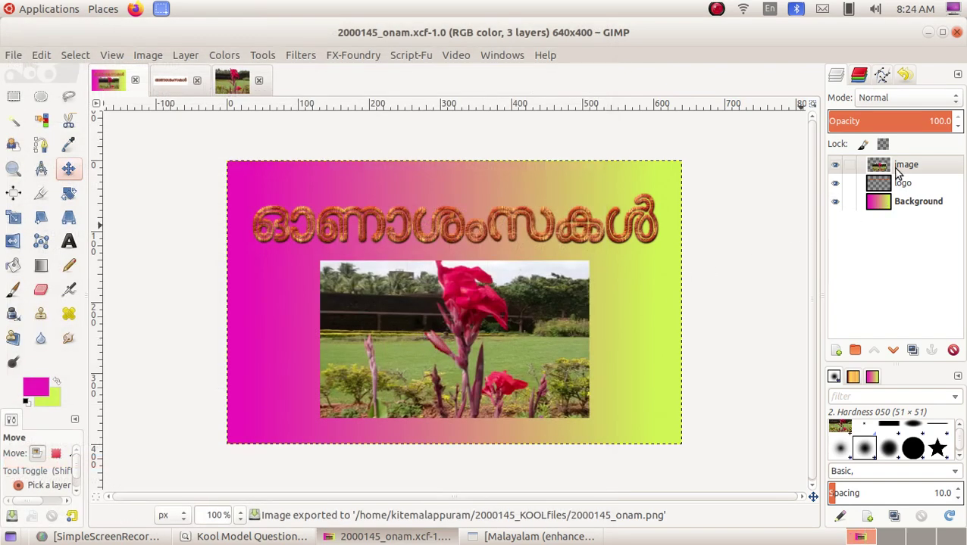
- Browse to Home > 2000145_KOOLfiles and reopen 2000145_onam.xcf to check it
{"action": "left_click", "coordinate": [925, 34]}
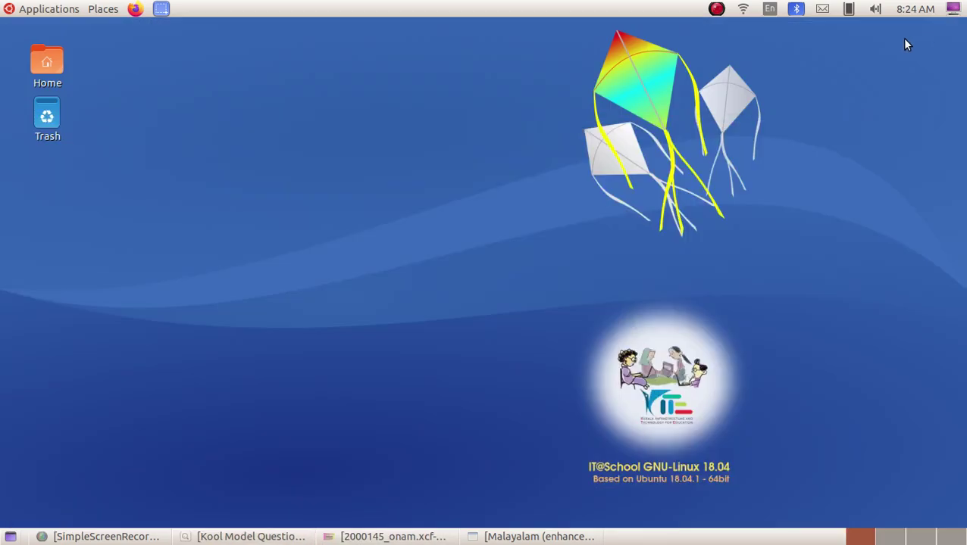
{"action": "double_click", "coordinate": [51, 63]}
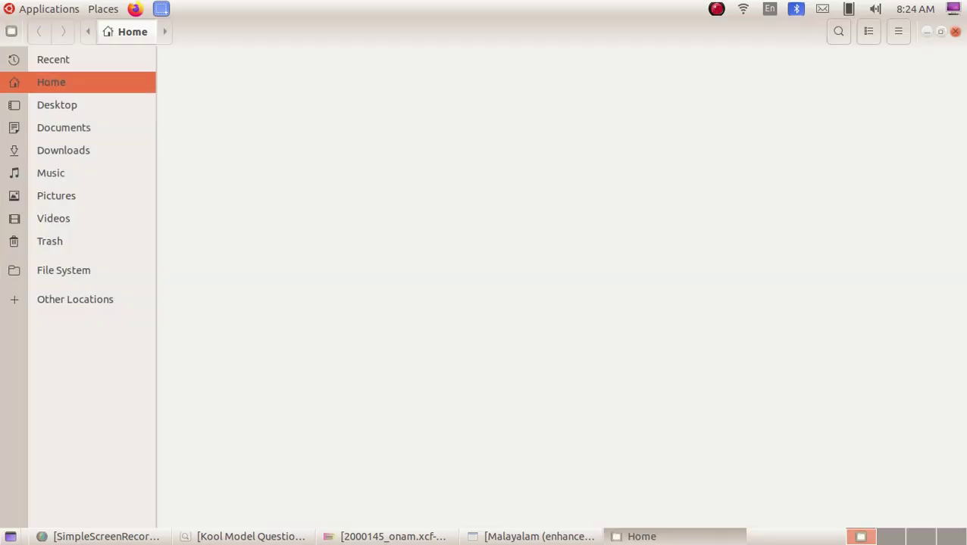
{"action": "double_click", "coordinate": [196, 106]}
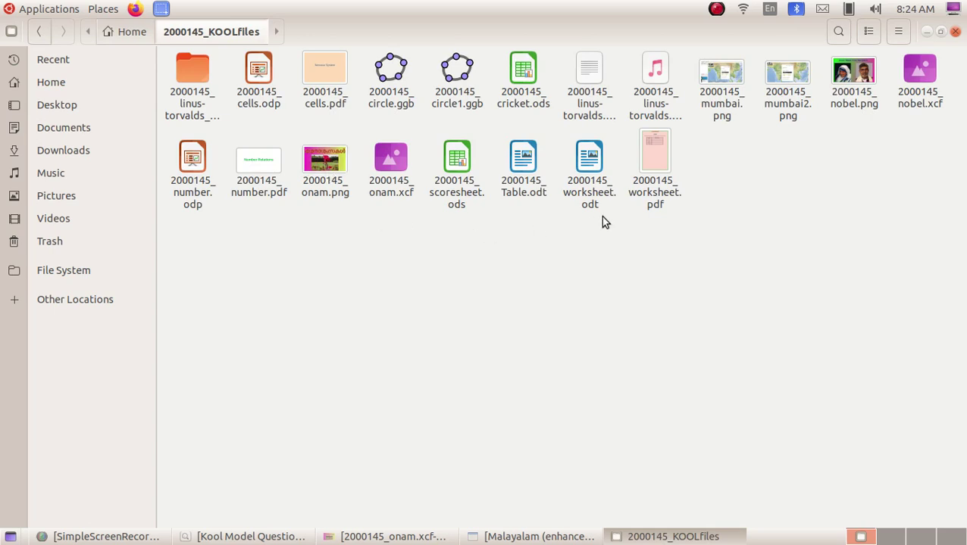
{"action": "double_click", "coordinate": [399, 194]}
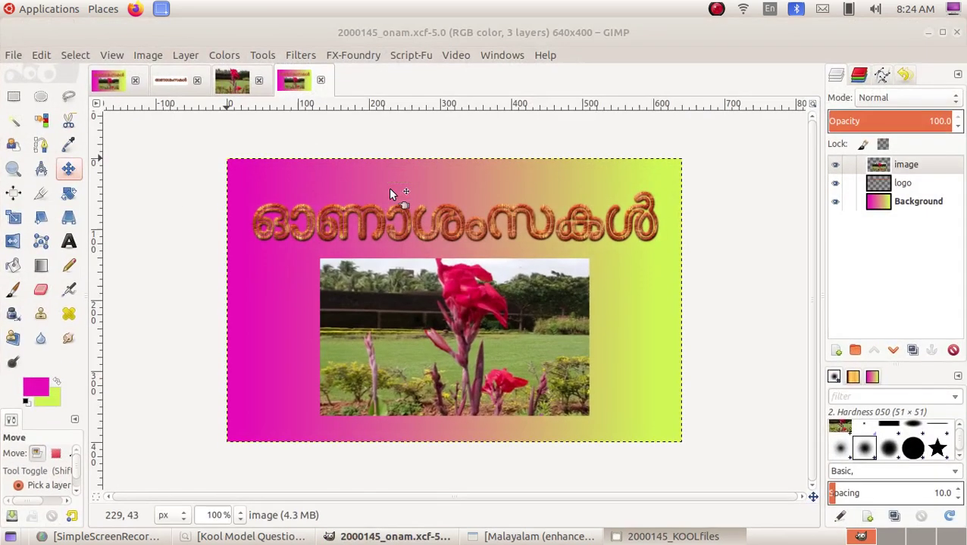
- Quit GIMP discarding the untitled image, then view 2000145_onam.png in the image viewer
{"action": "left_click", "coordinate": [956, 33]}
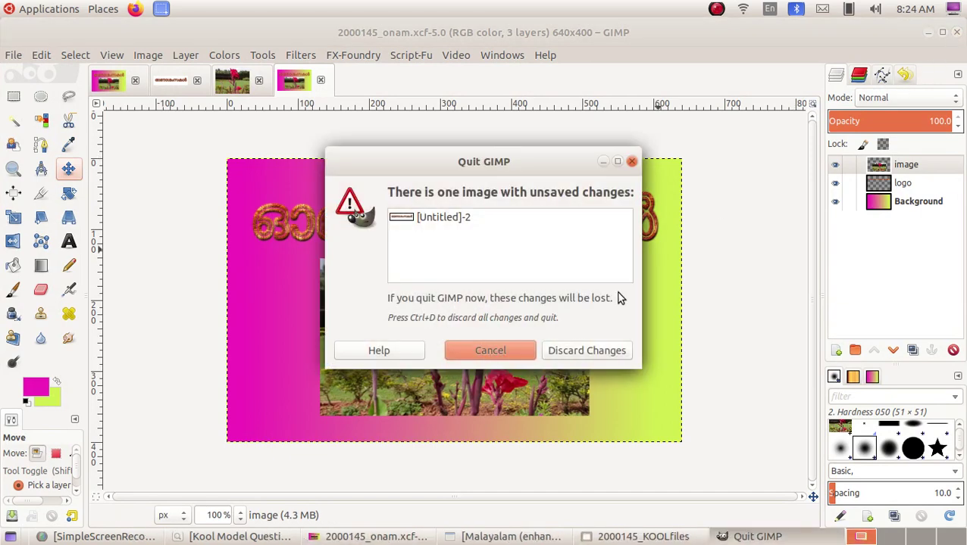
{"action": "left_click", "coordinate": [562, 350]}
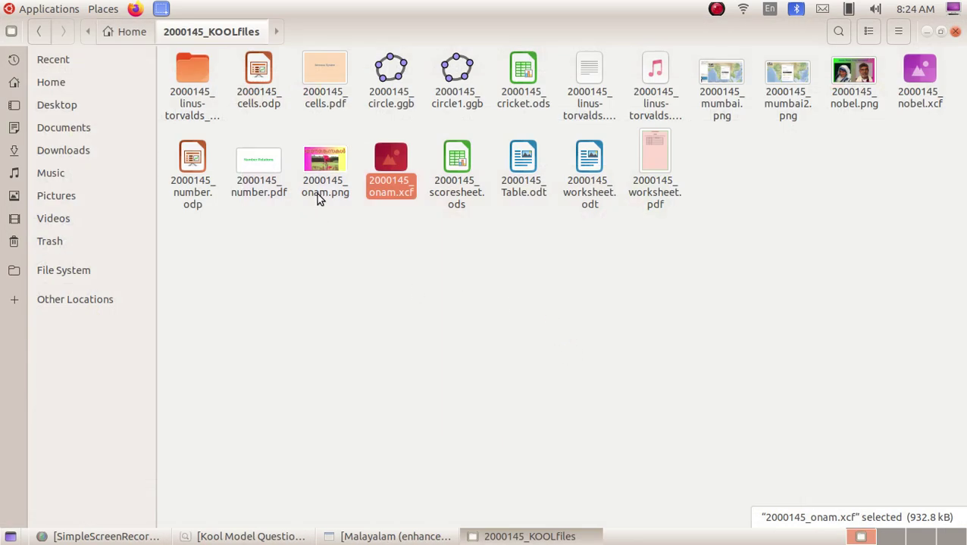
{"action": "double_click", "coordinate": [323, 191]}
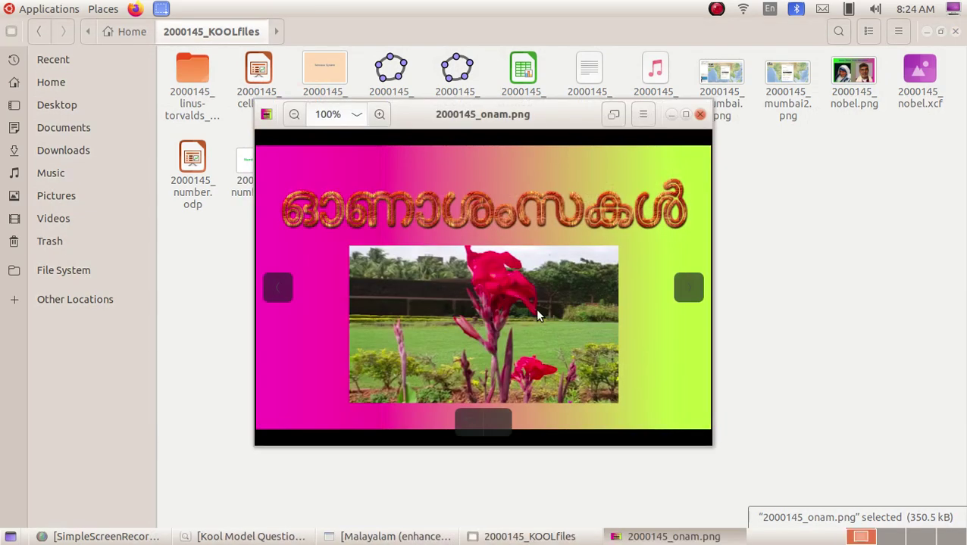